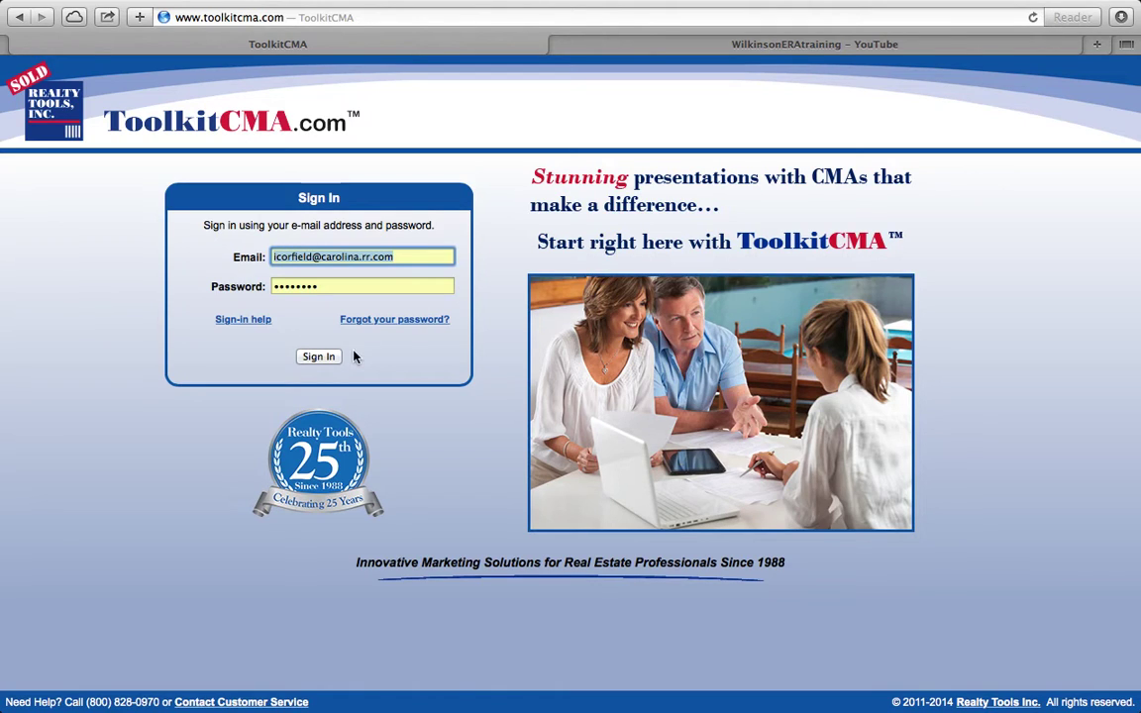
Step: Sign in with the saved credentials and enter ToolkitCMA.com as a regular user
click(318, 358)
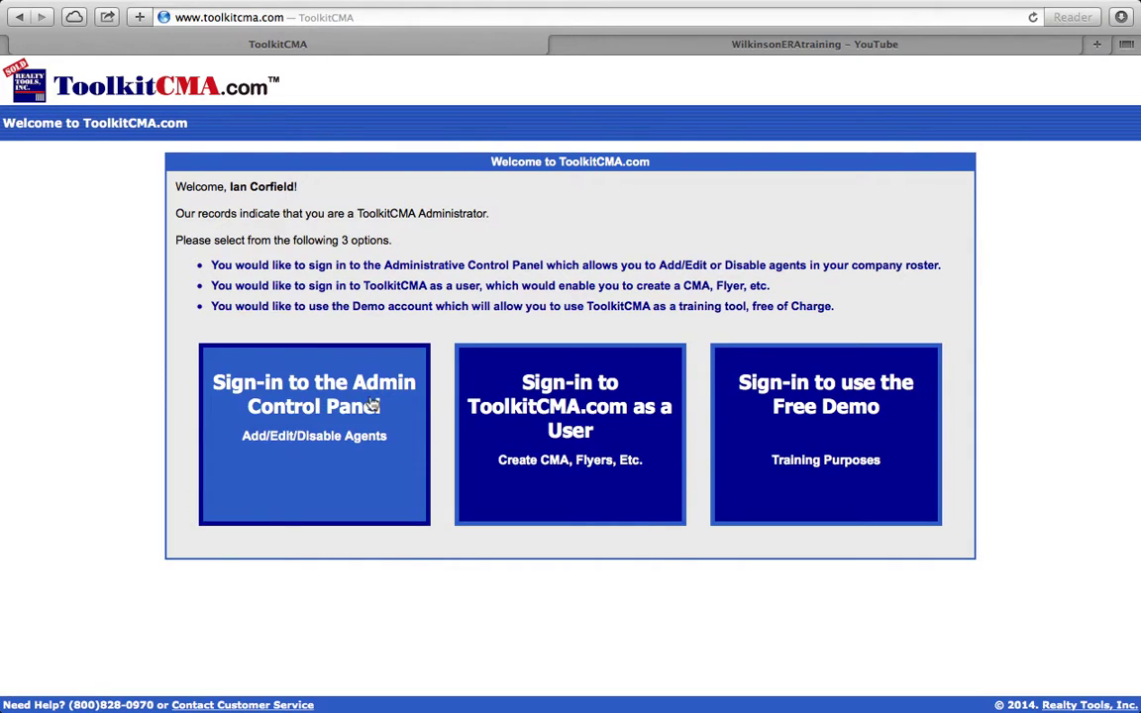
click(545, 403)
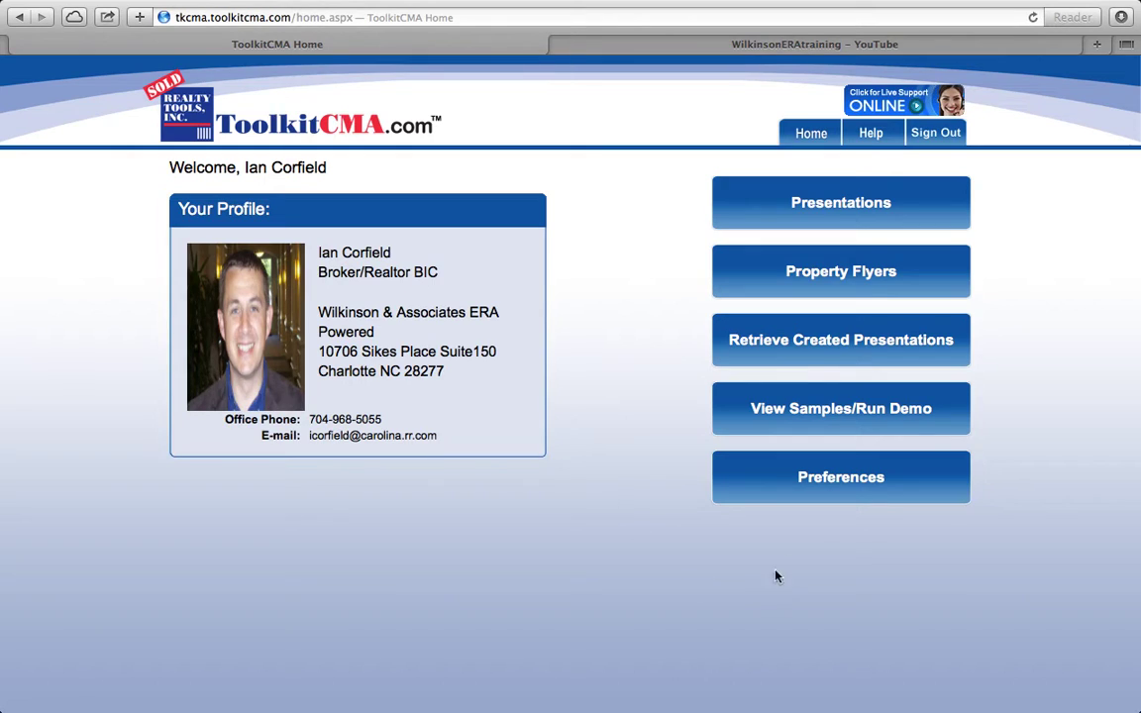
Step: Go to Preferences and bring up Edit my Agent Profile
click(856, 482)
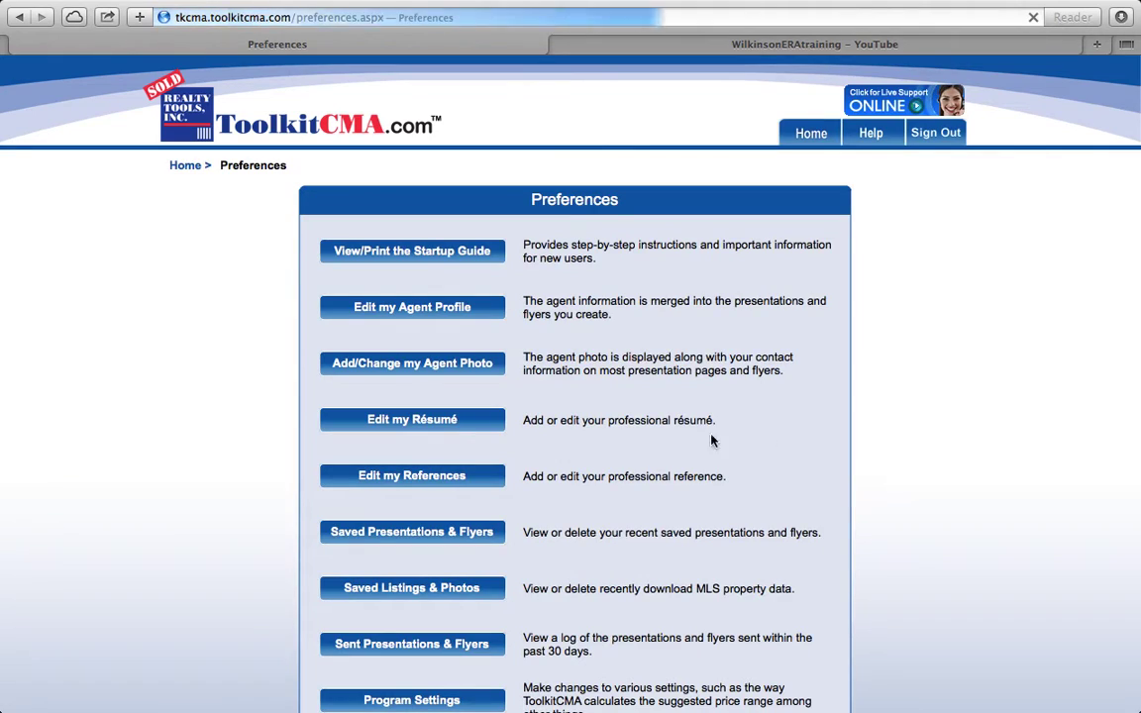
scroll(254, 455, down, 2)
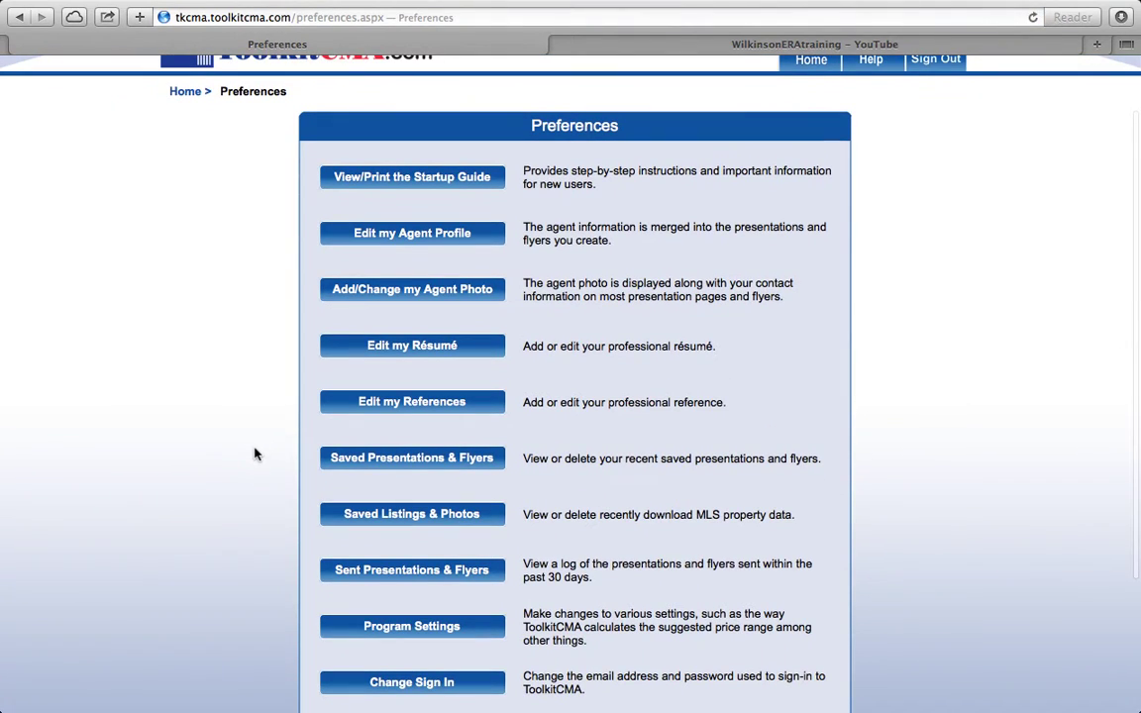
scroll(255, 454, down, 2)
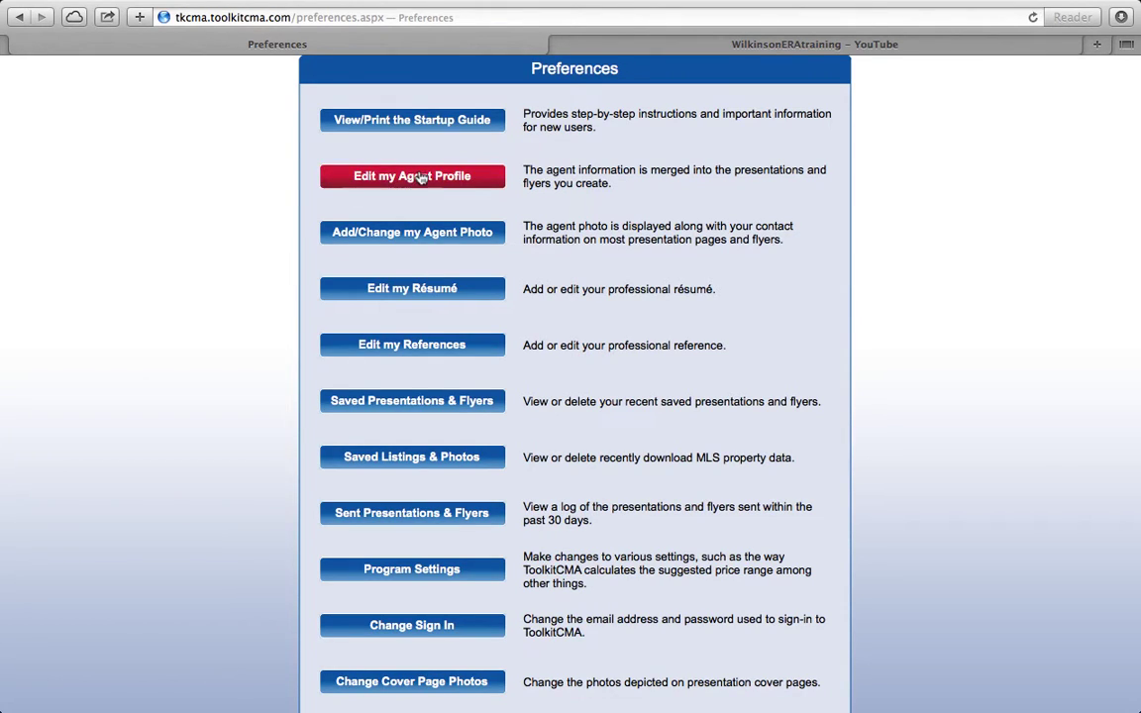
click(384, 175)
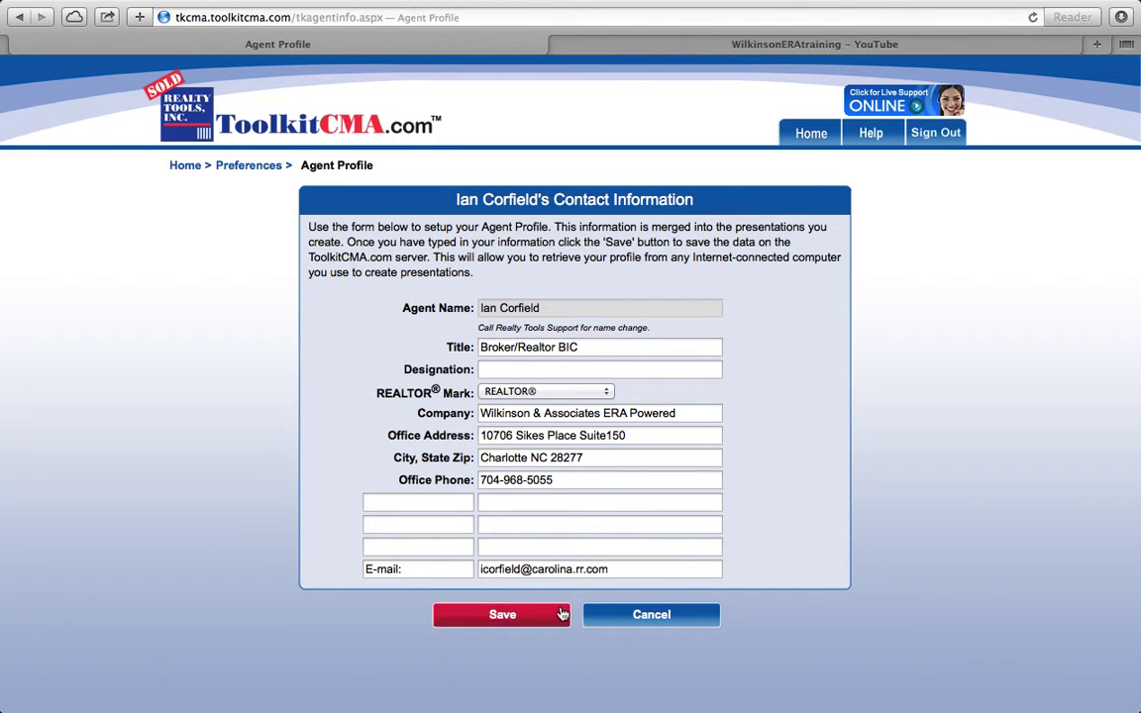
Step: Cancel the agent profile, view the Agent Photo page, and finish back to Preferences unchanged
click(624, 616)
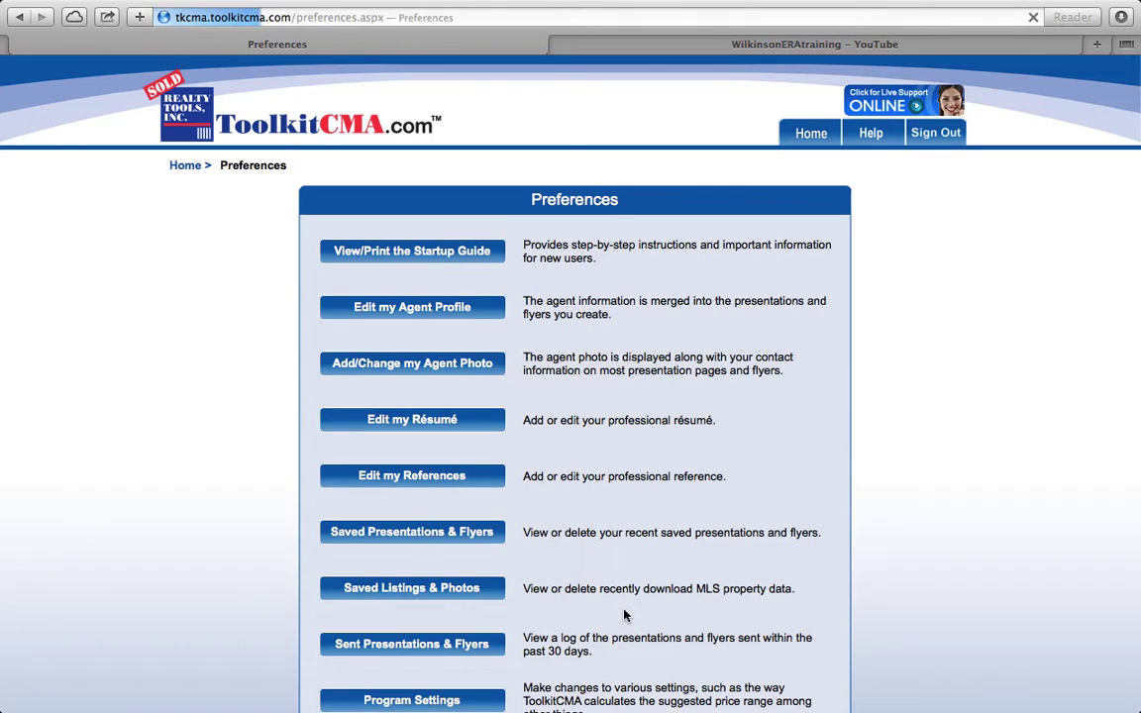
click(453, 363)
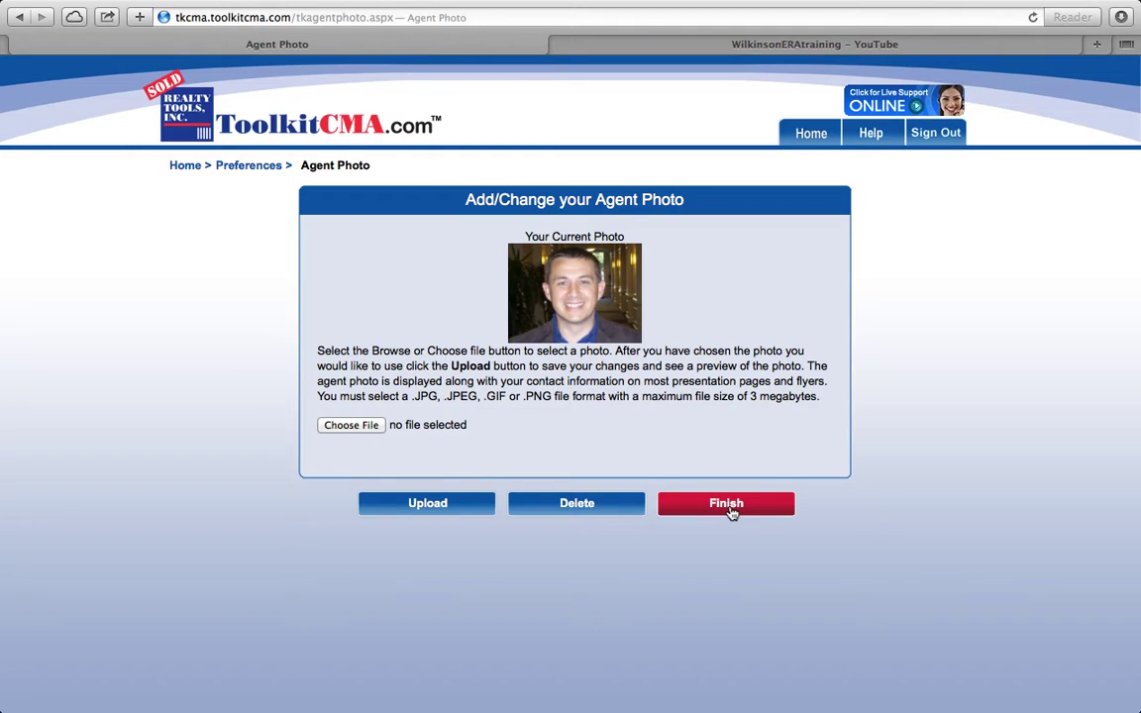
click(729, 505)
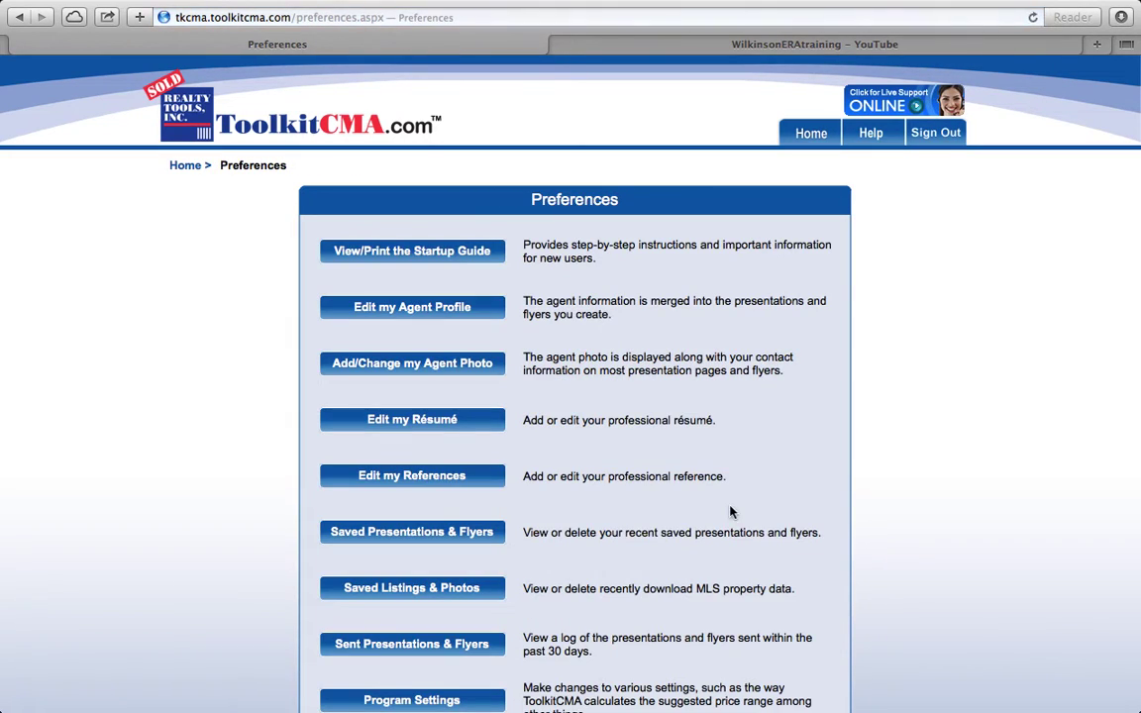
Step: Look through the Edit my Résumé form and cancel without saving
click(416, 426)
scroll(416, 428, down, 5)
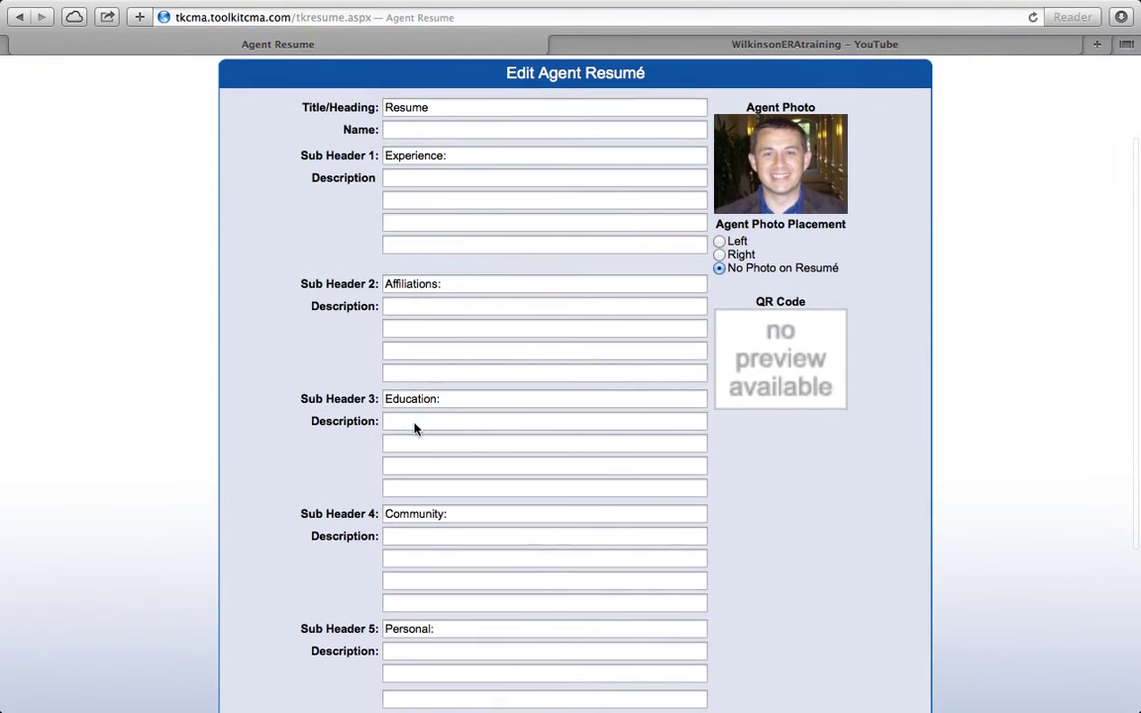
scroll(416, 428, down, 4)
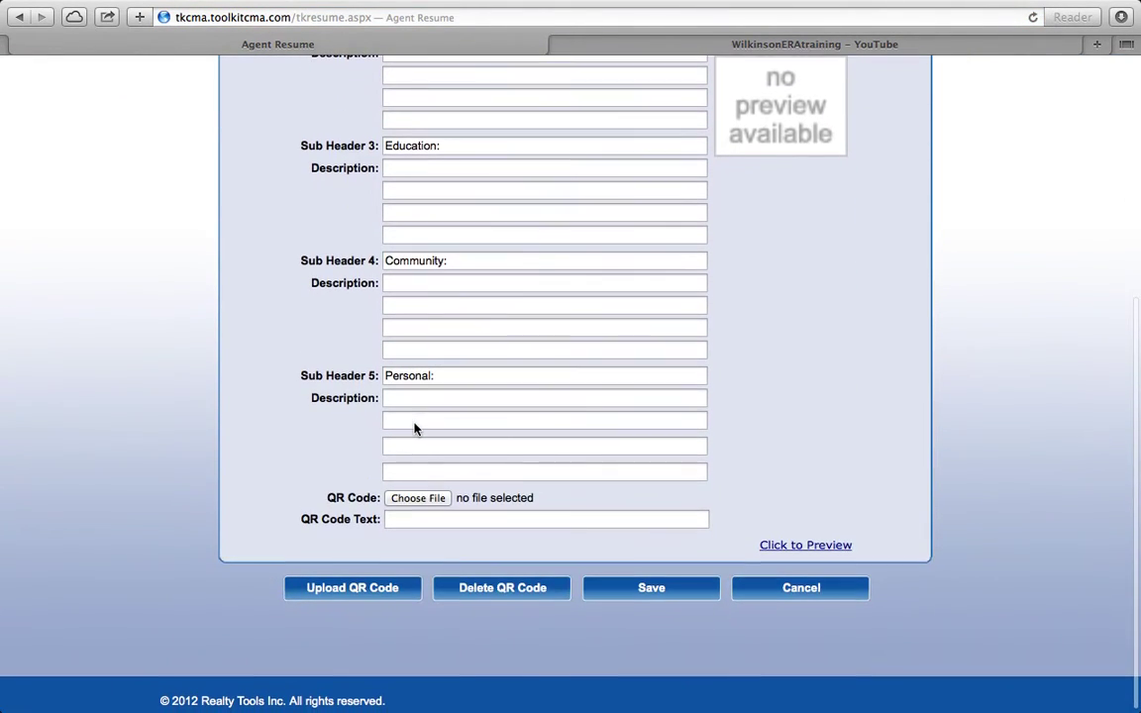
scroll(416, 428, up, 2)
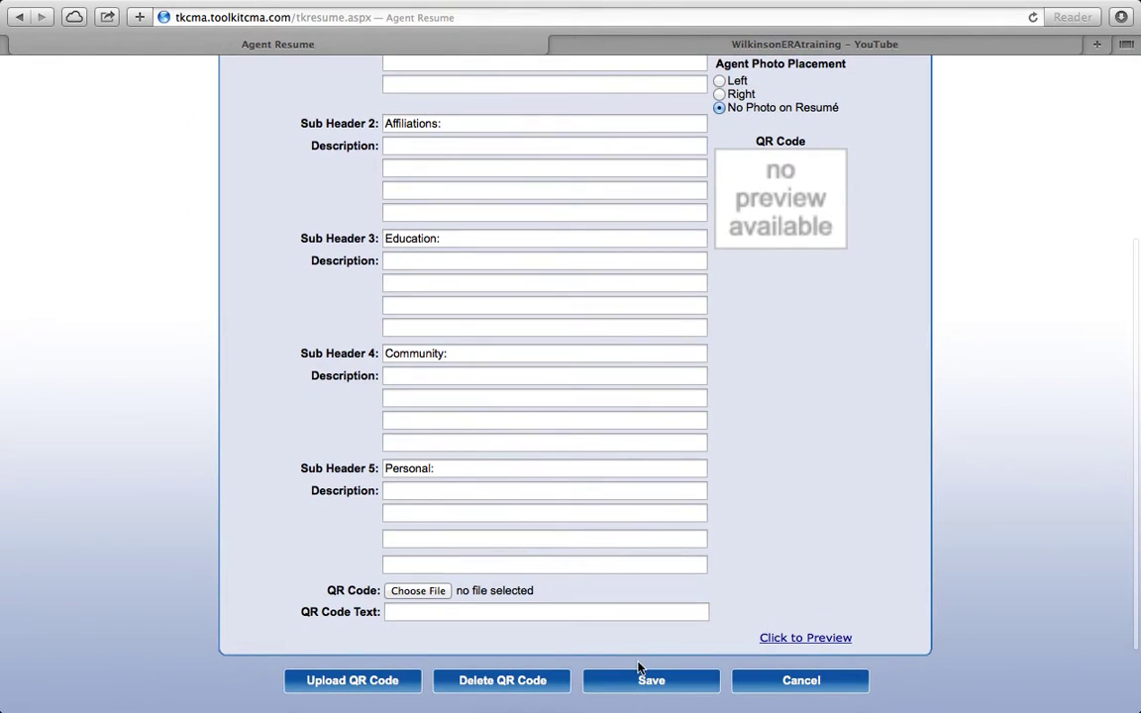
click(803, 683)
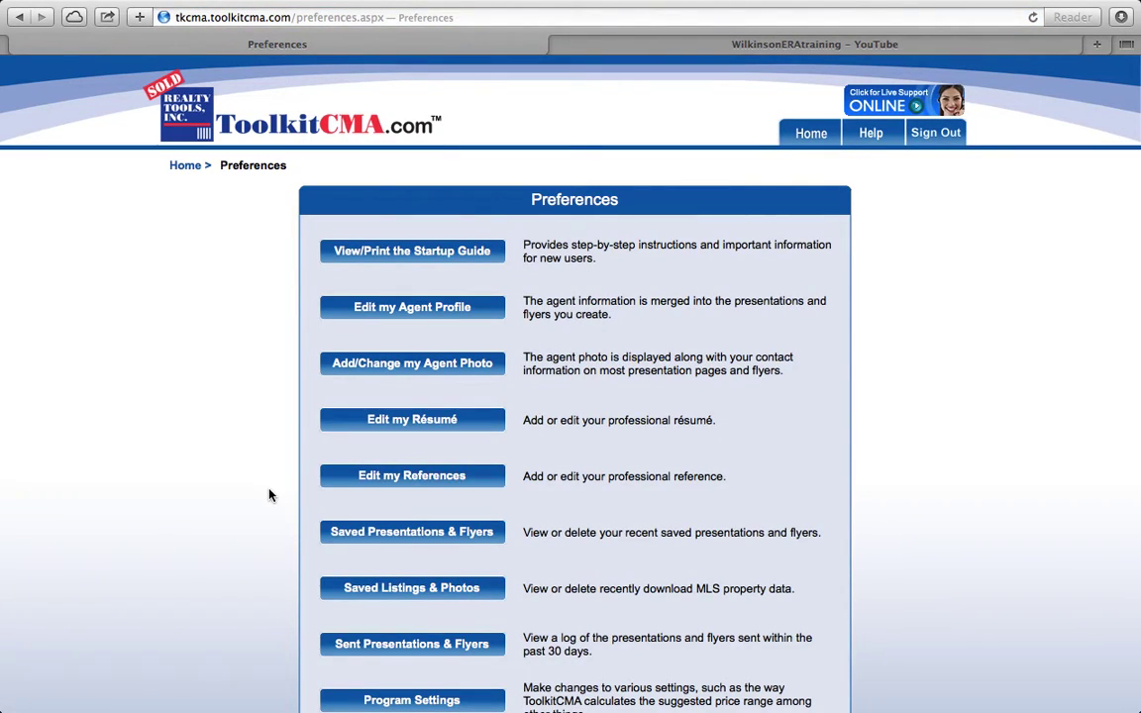
Step: Bring up the Edit Program Settings page from further down Preferences
scroll(269, 495, down, 2)
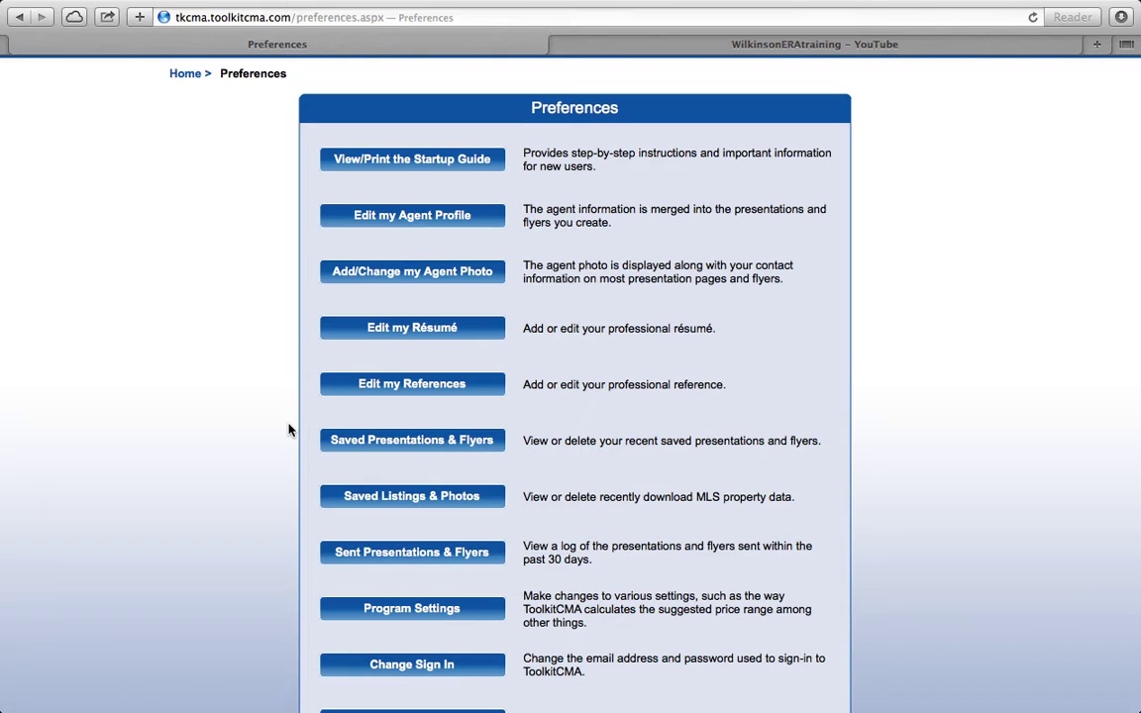
scroll(289, 428, down, 3)
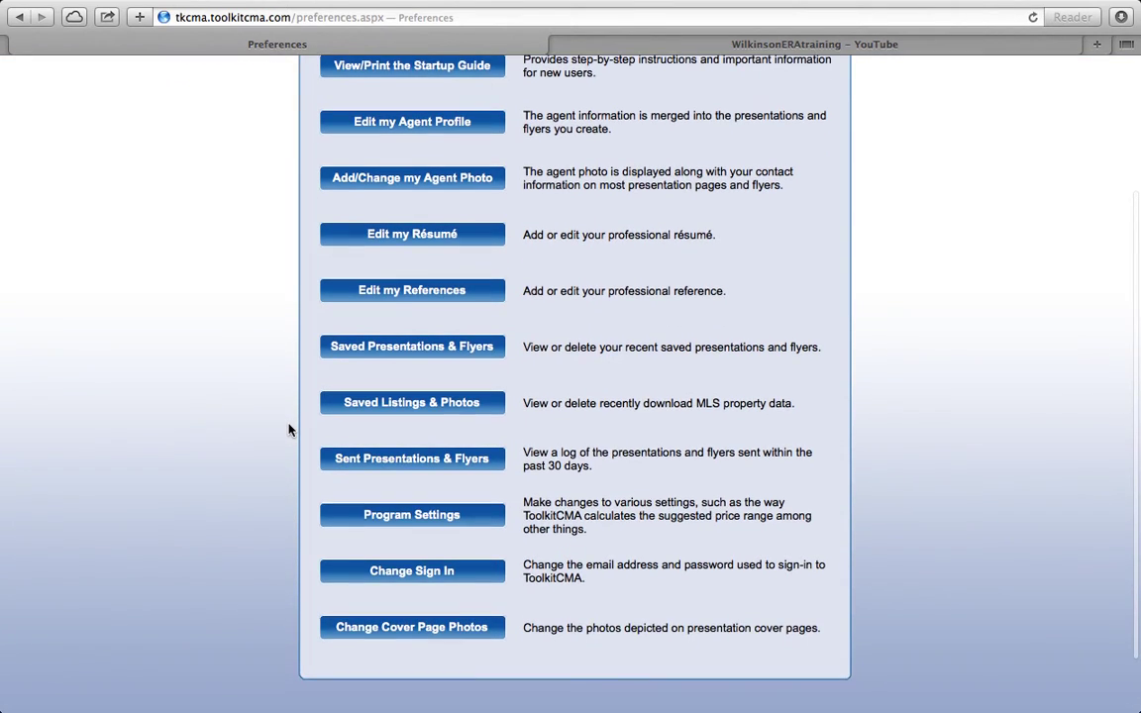
scroll(289, 429, down, 2)
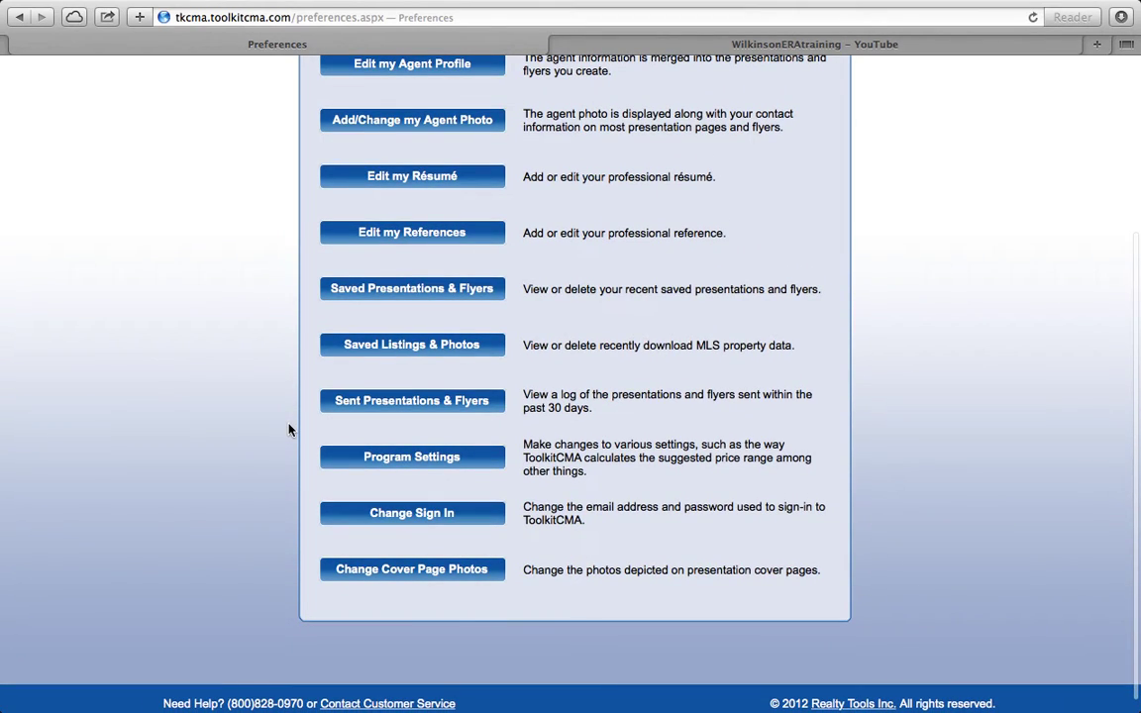
click(431, 458)
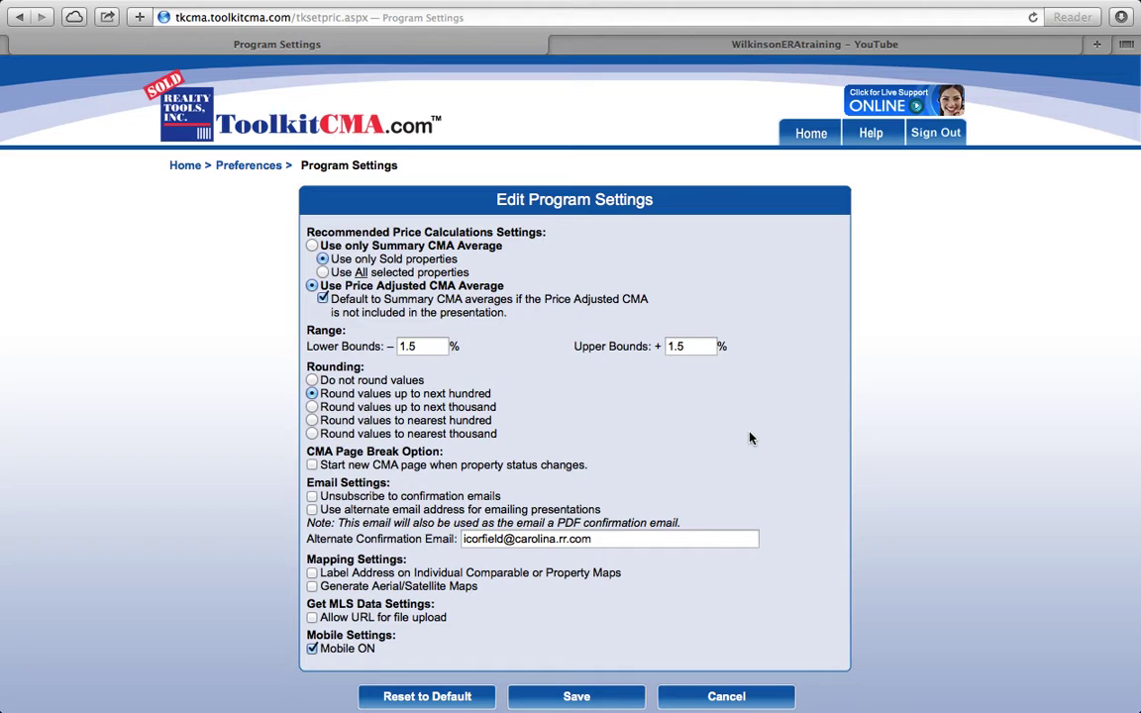
Step: Cancel out of program settings, keeping Price Adjusted CMA Average and ±1.5% range
scroll(749, 438, down, 1)
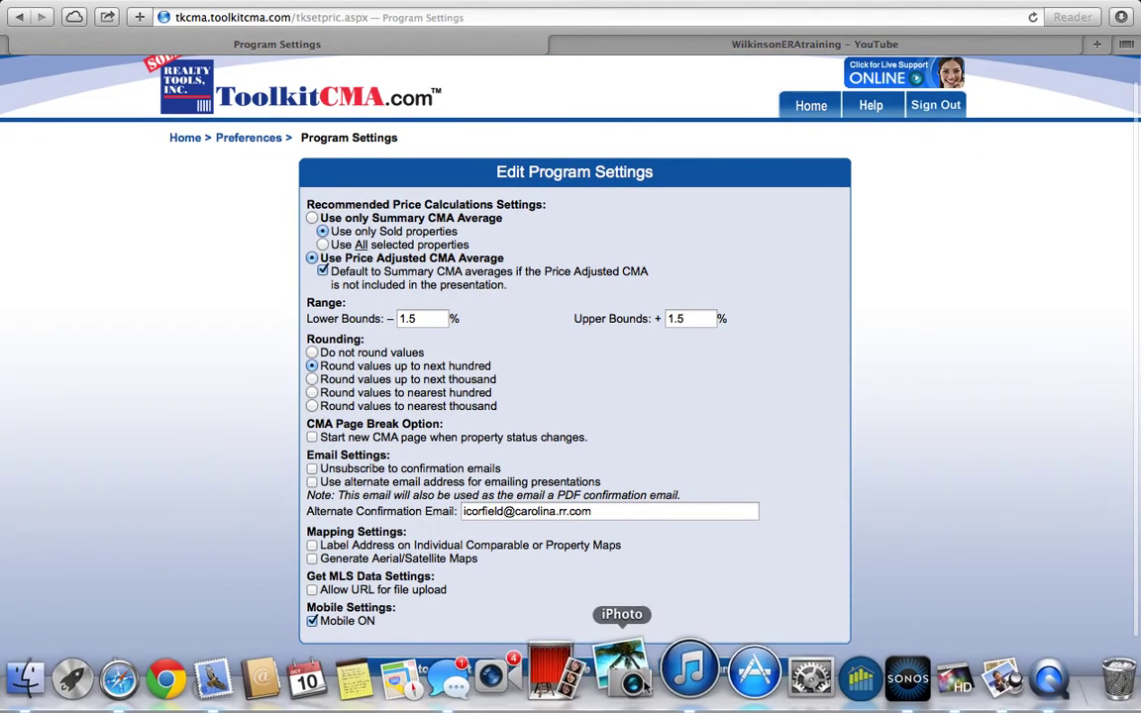
click(757, 661)
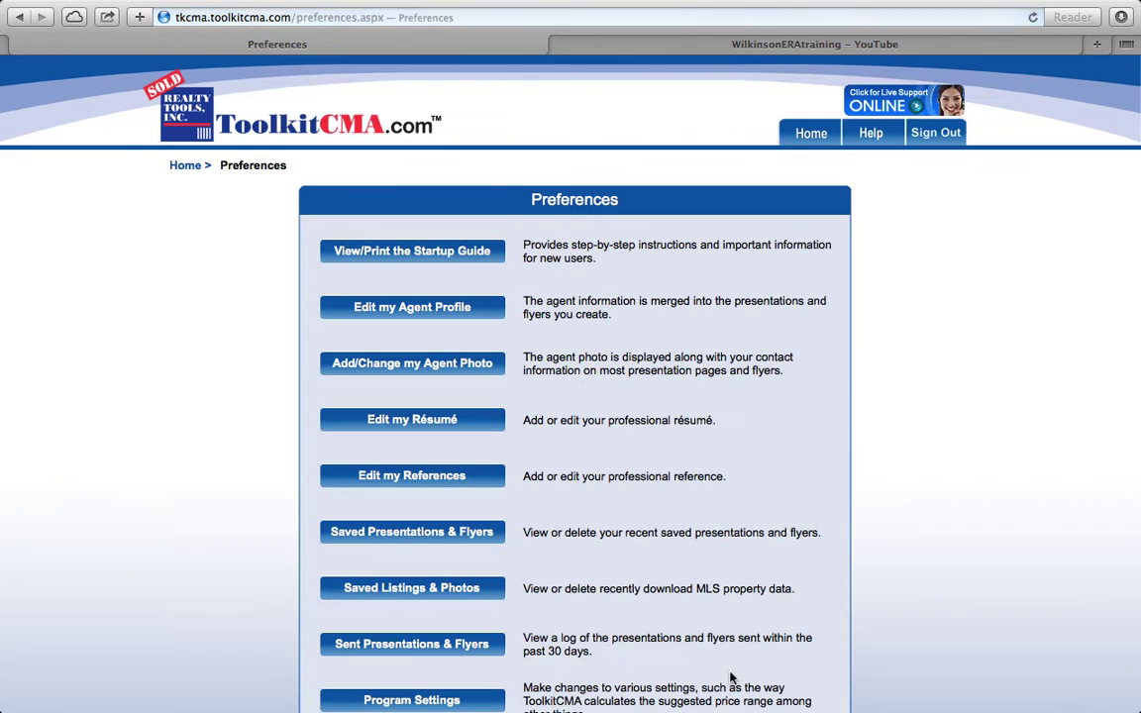
Step: Cancel Change Sign In unchanged, return Home, and start a new presentation
scroll(285, 593, down, 5)
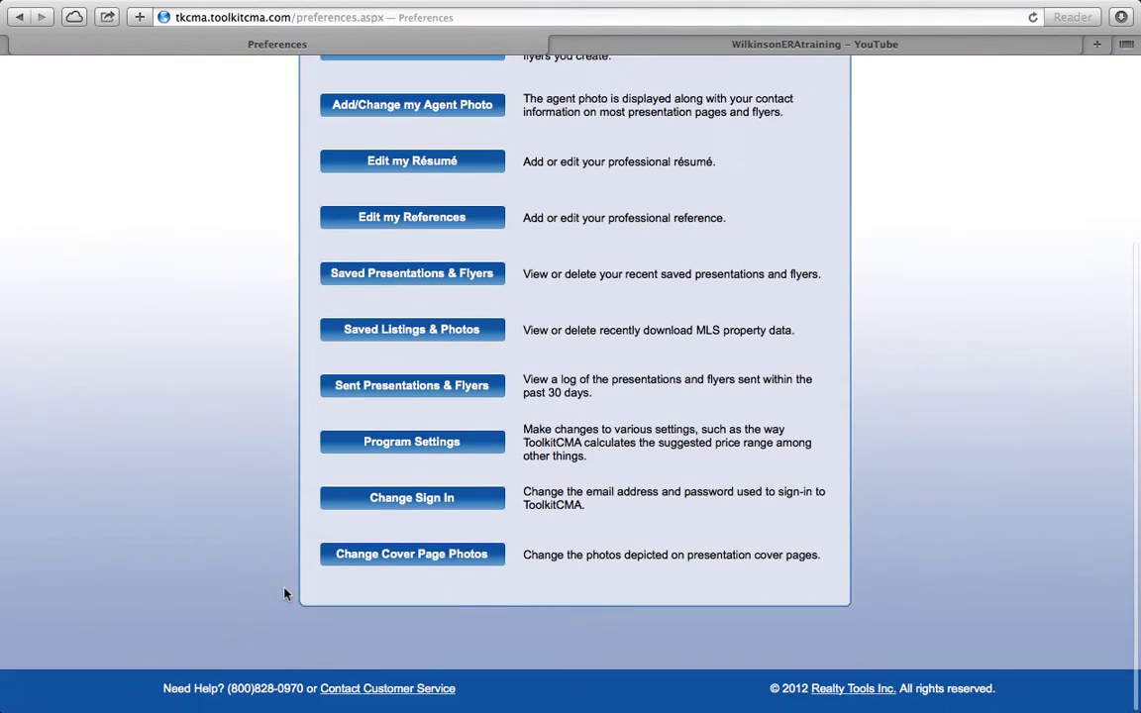
click(436, 505)
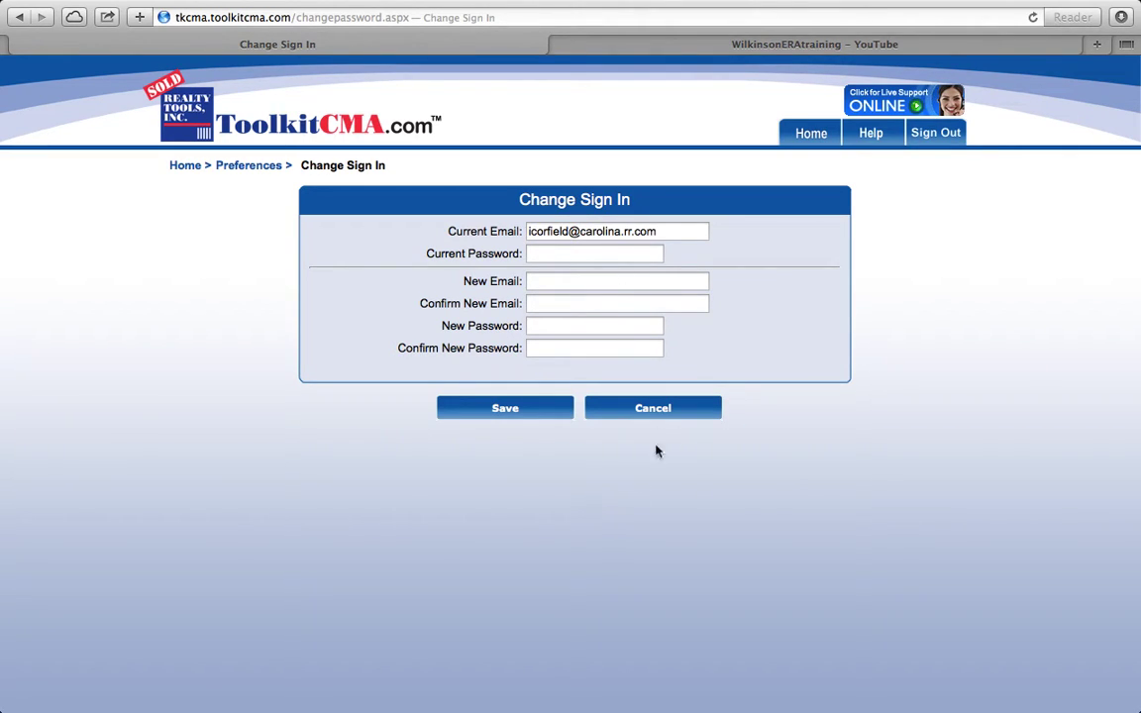
click(636, 408)
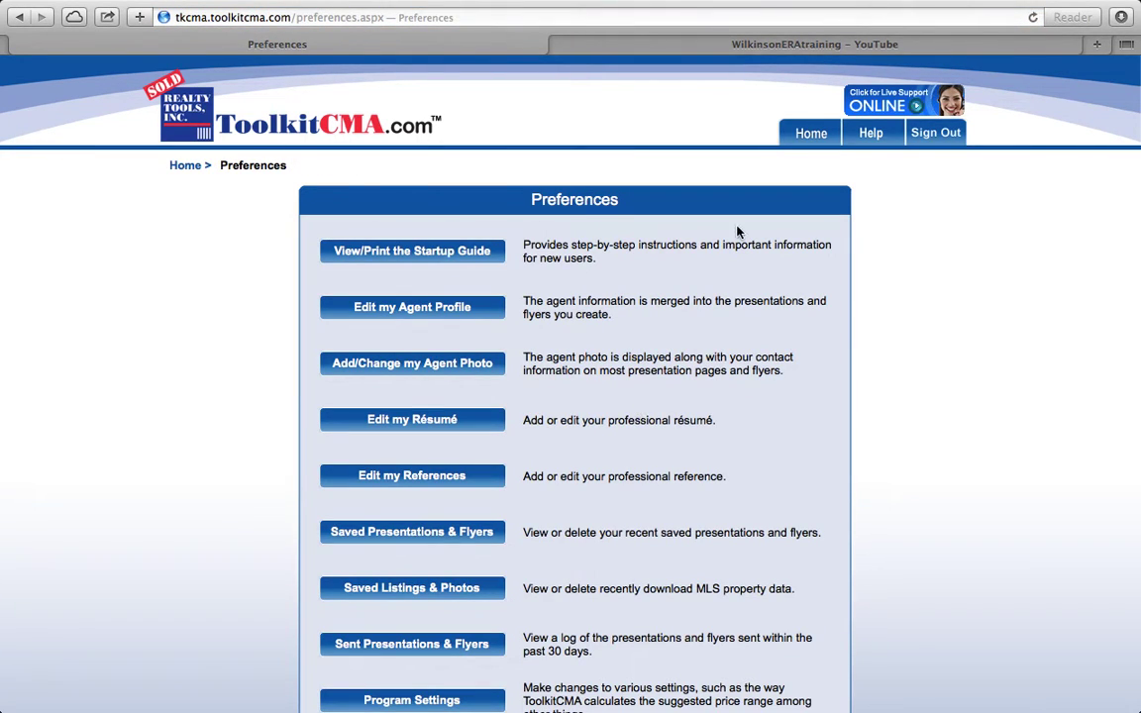
click(809, 132)
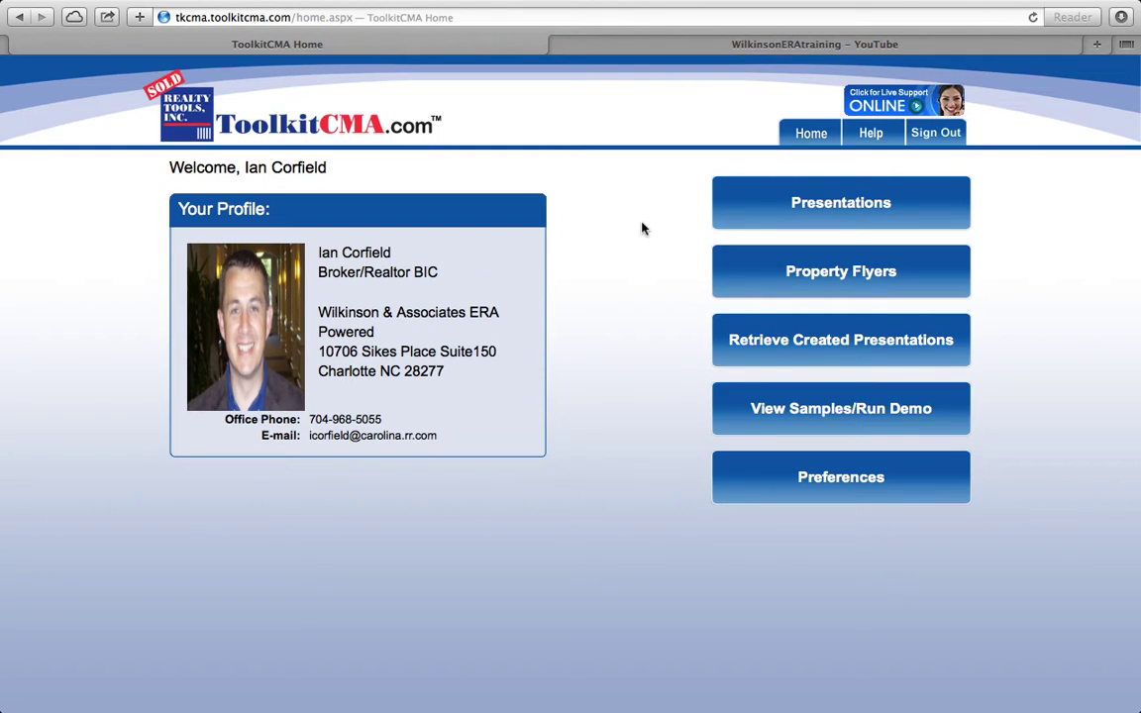
click(849, 204)
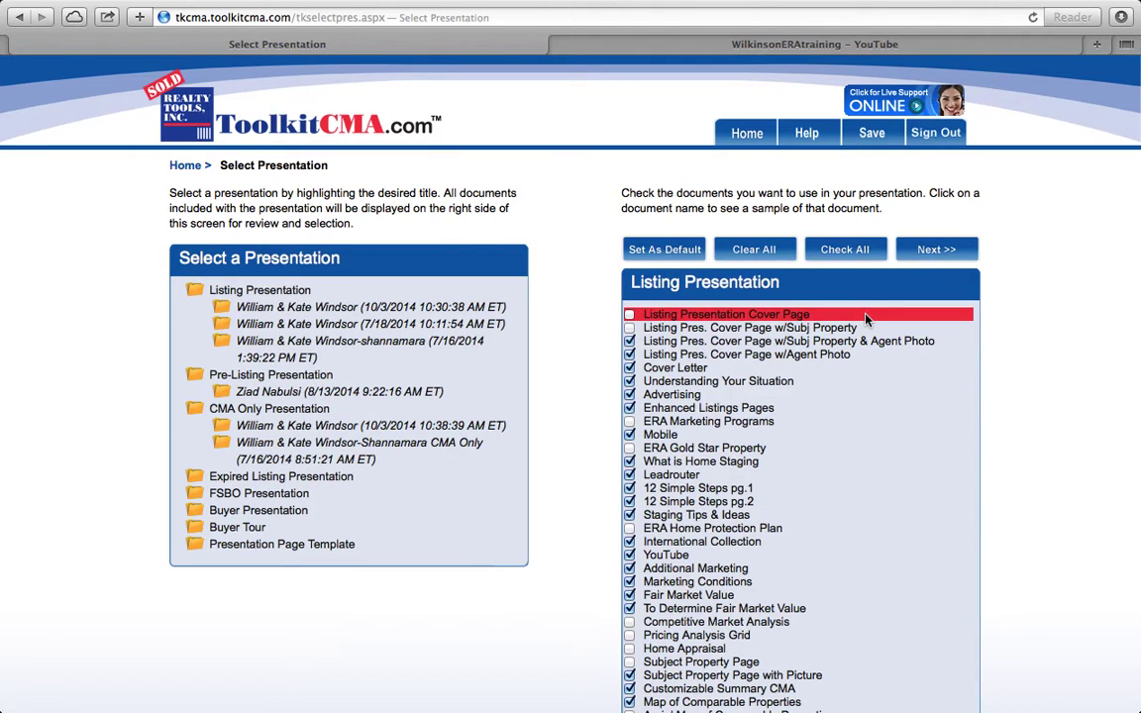
click(845, 249)
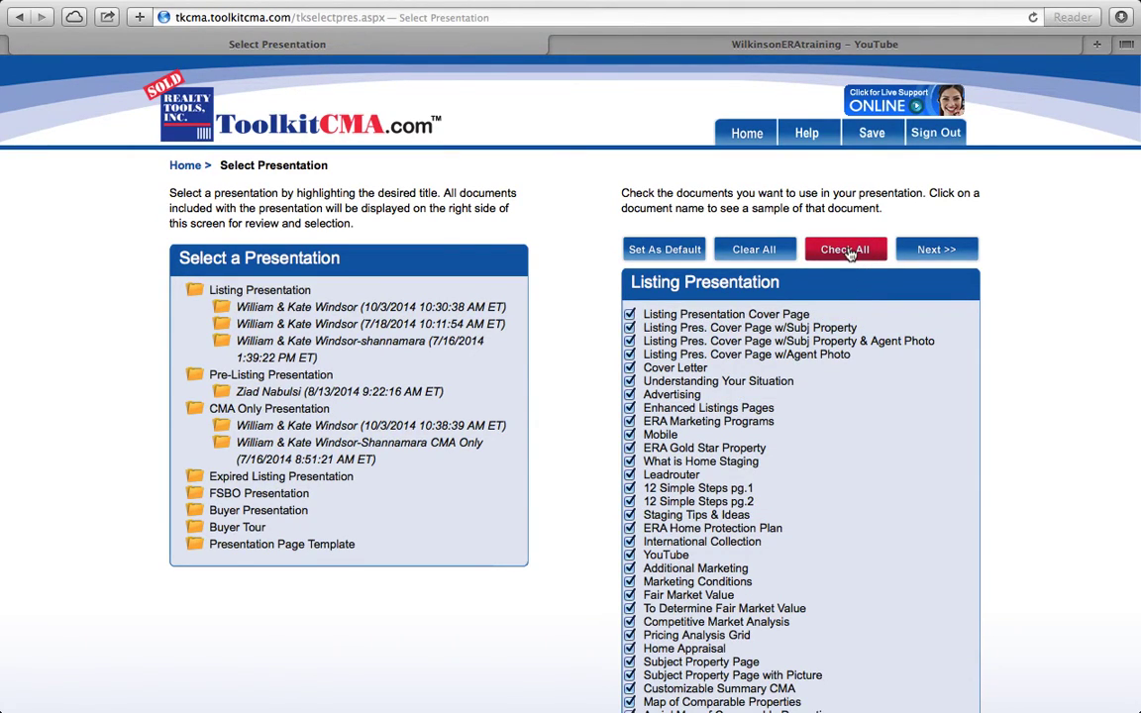
scroll(588, 452, down, 3)
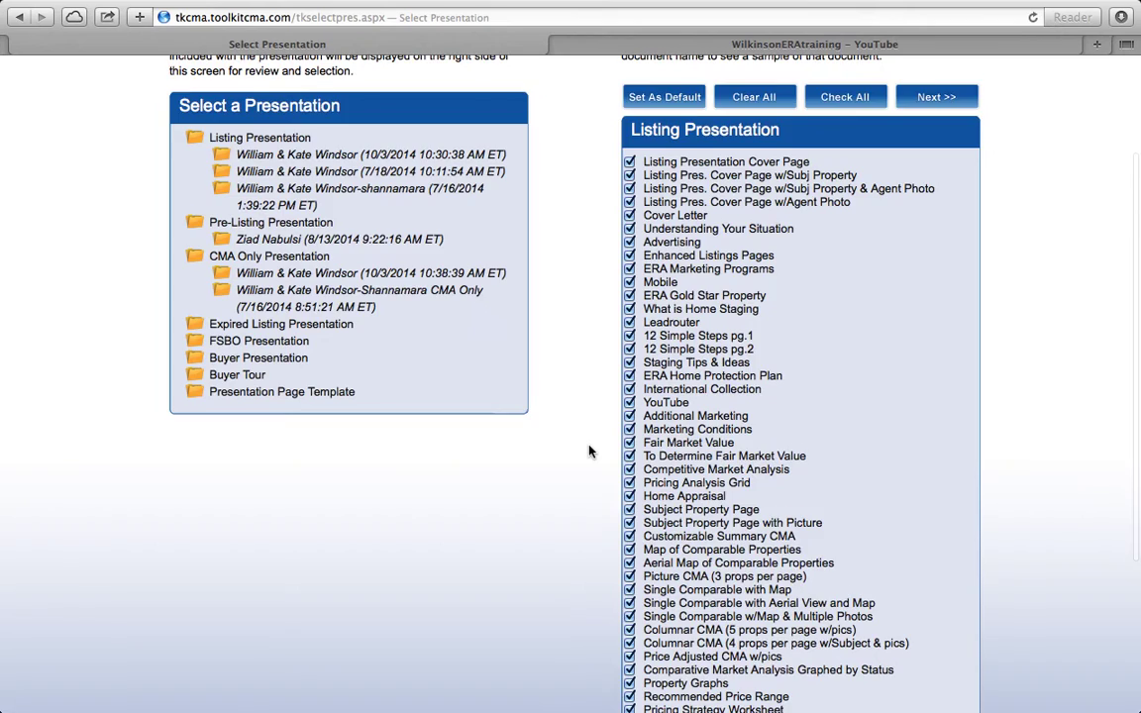
scroll(588, 451, down, 3)
scroll(588, 451, up, 2)
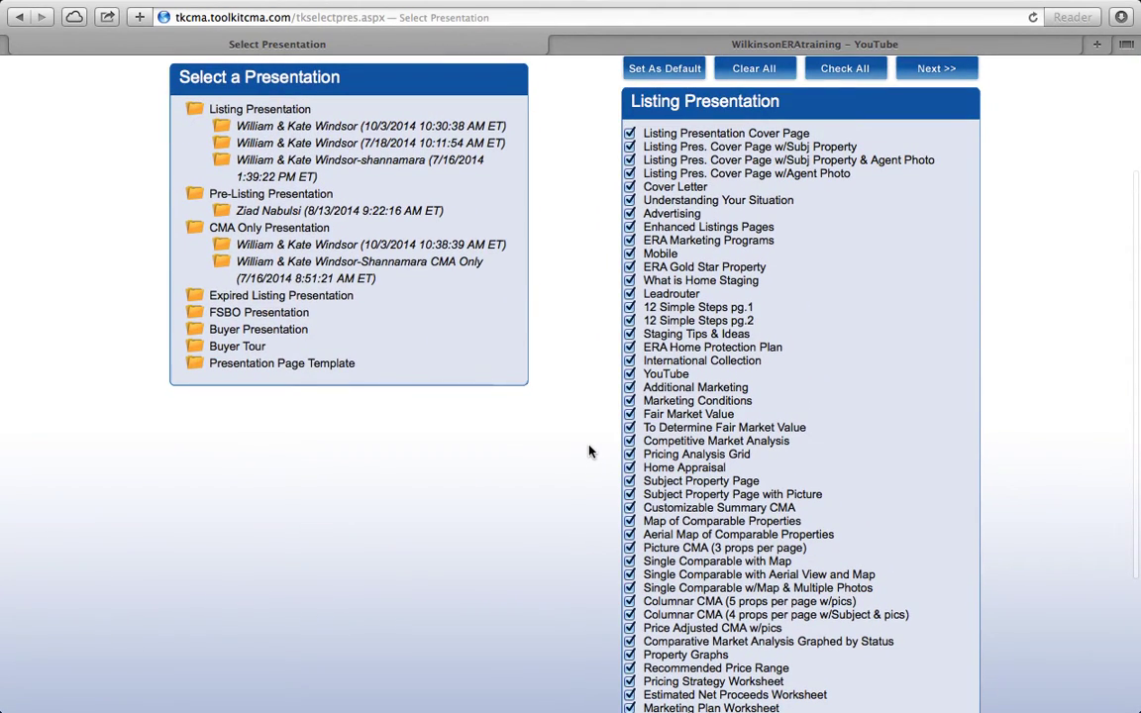
scroll(588, 451, down, 2)
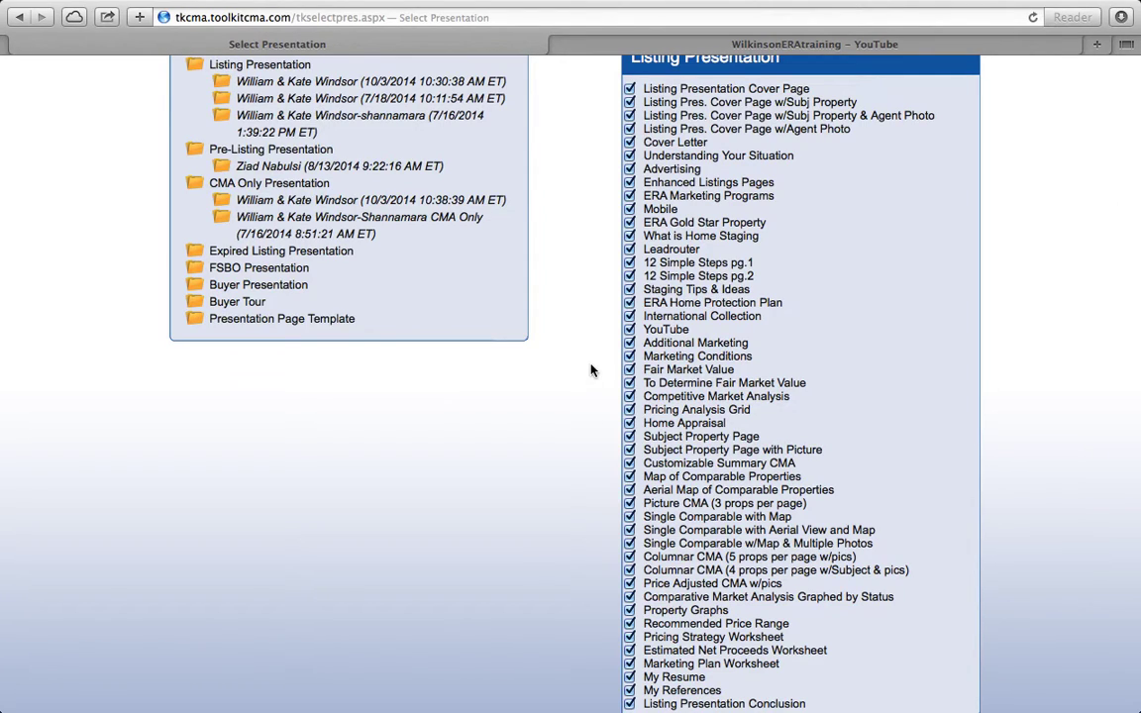
scroll(590, 370, up, 3)
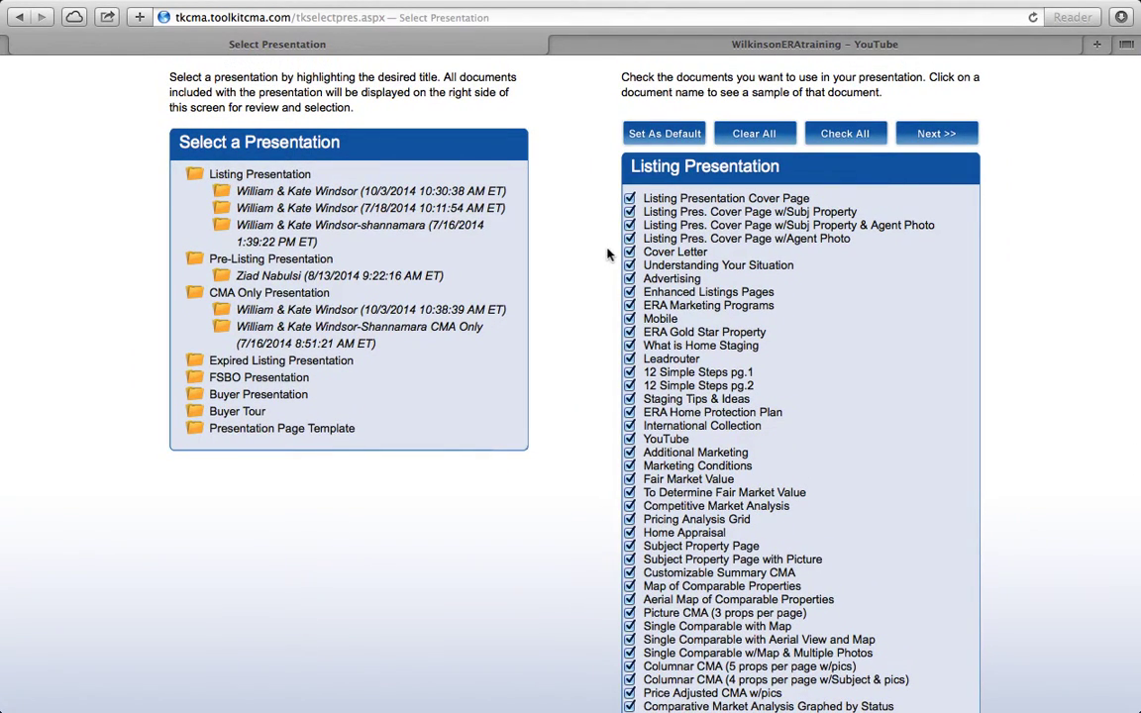
Step: Preview both plain cover pages and un-select them from the Listing Presentation
click(732, 197)
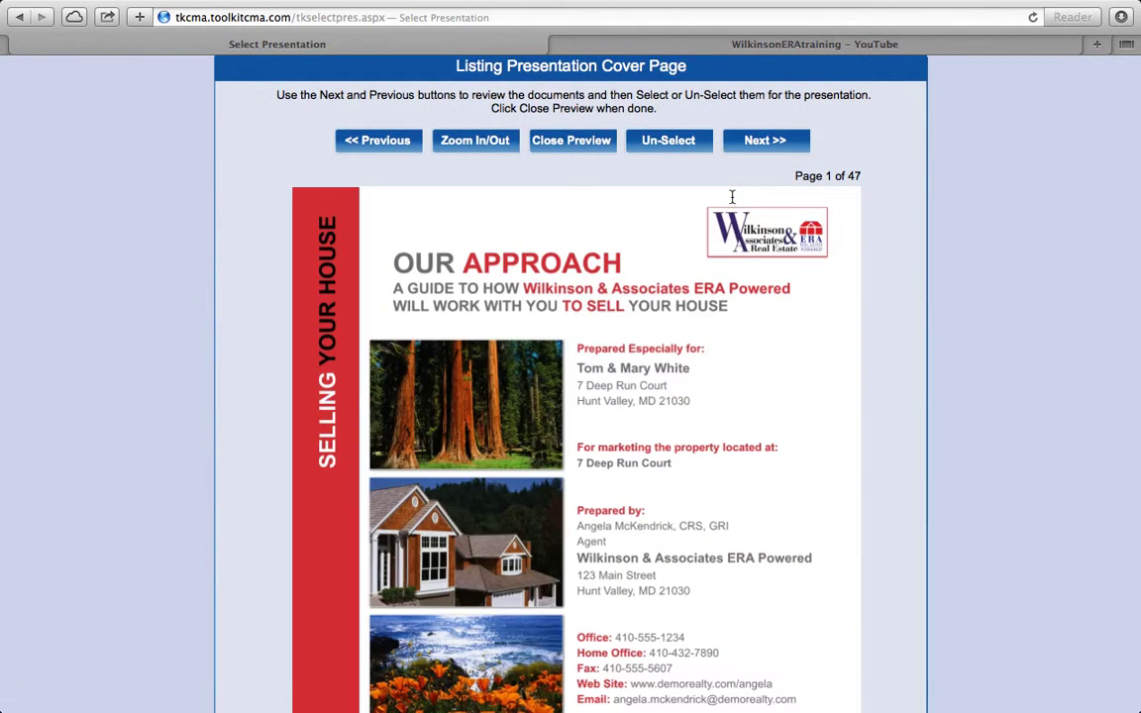
scroll(885, 467, down, 2)
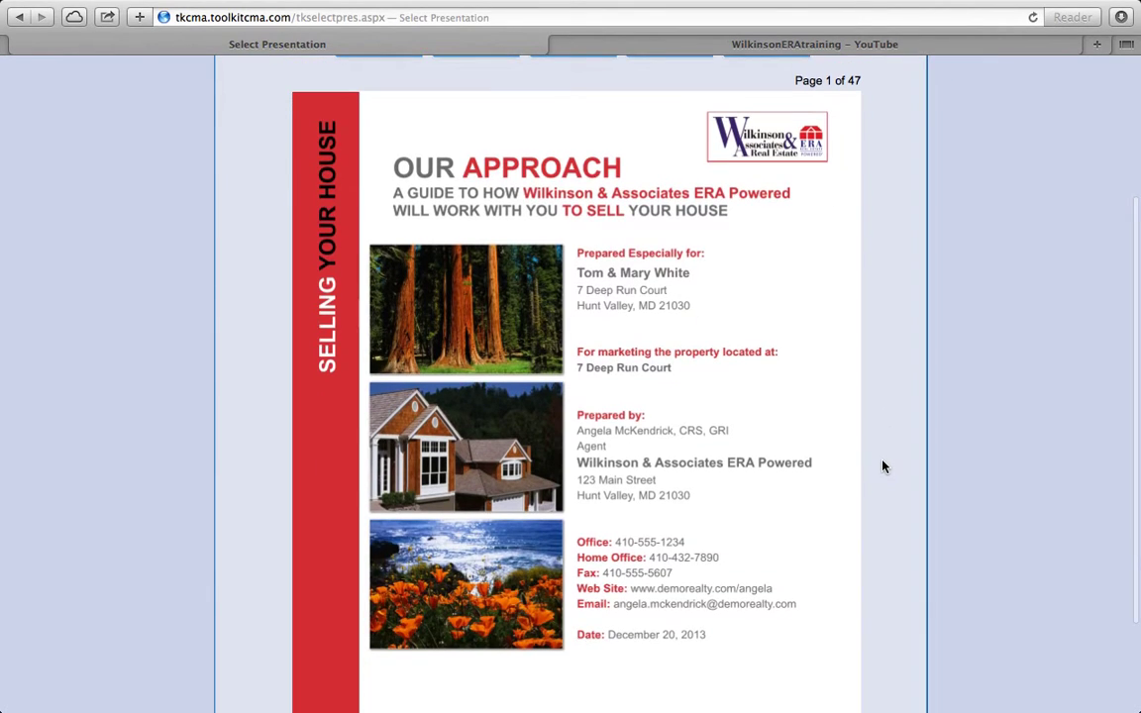
scroll(885, 466, up, 1)
scroll(884, 466, up, 1)
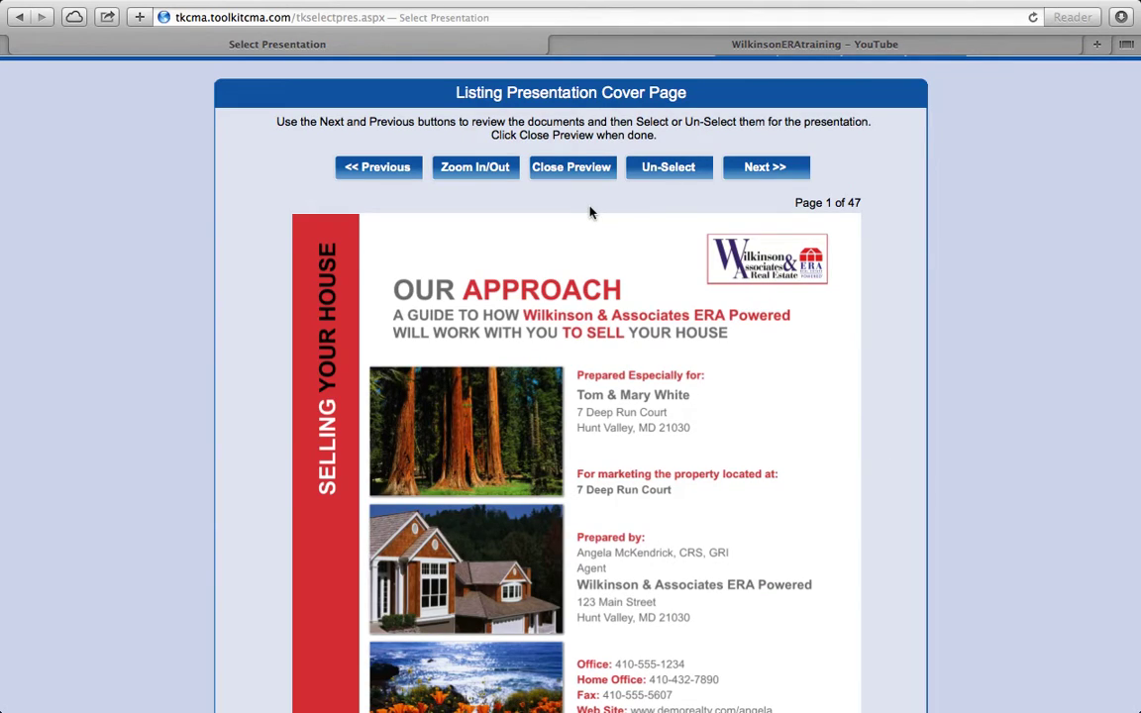
click(670, 169)
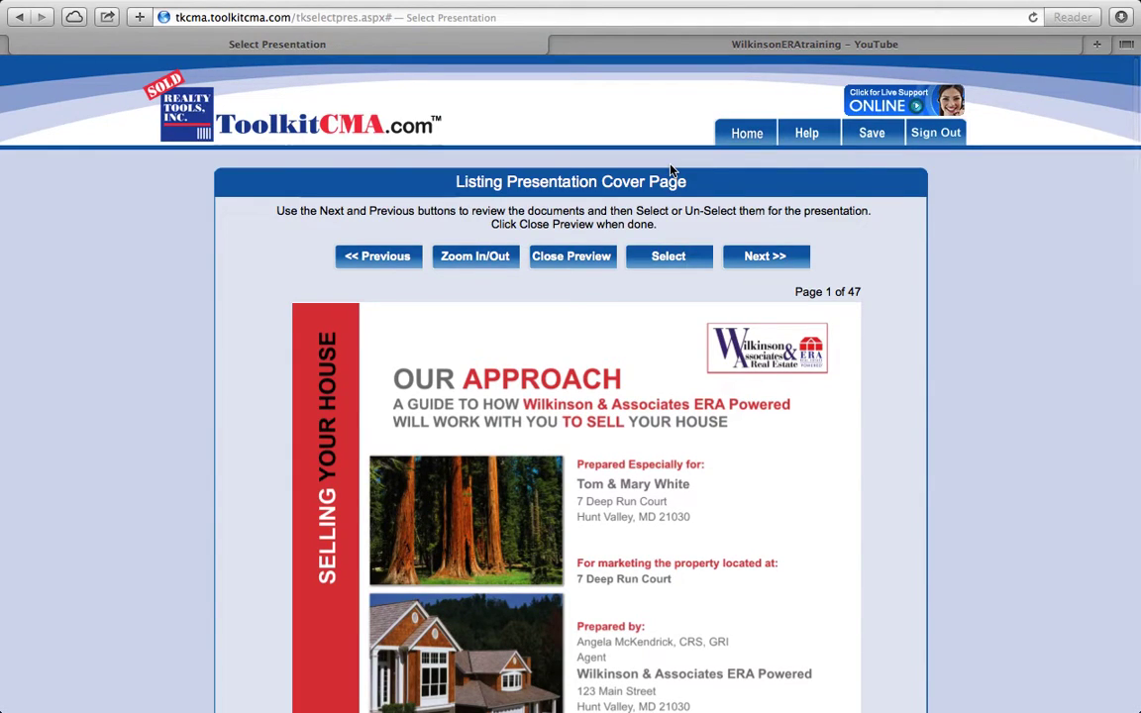
click(750, 259)
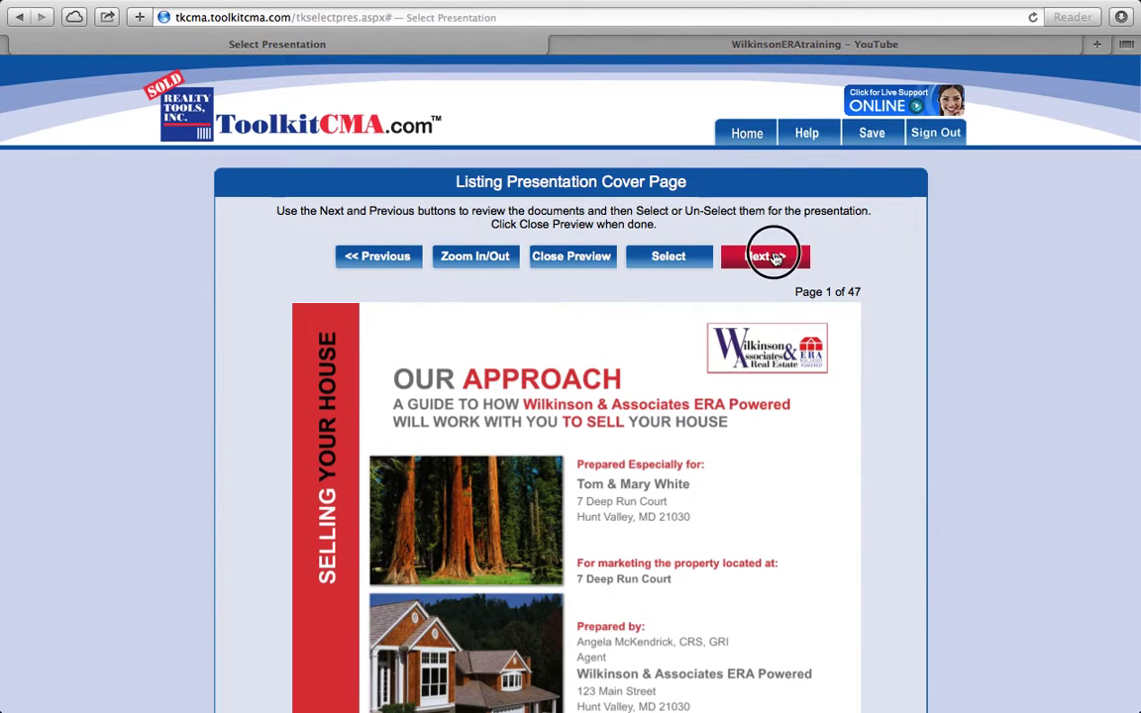
scroll(870, 415, down, 7)
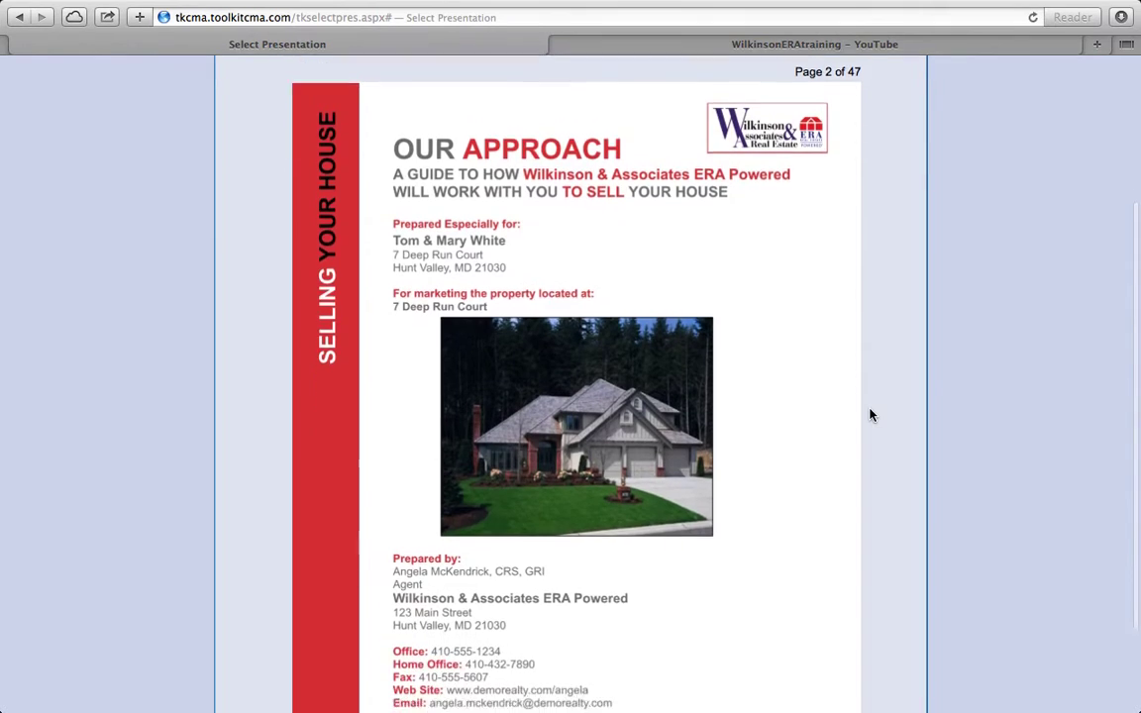
scroll(871, 415, up, 6)
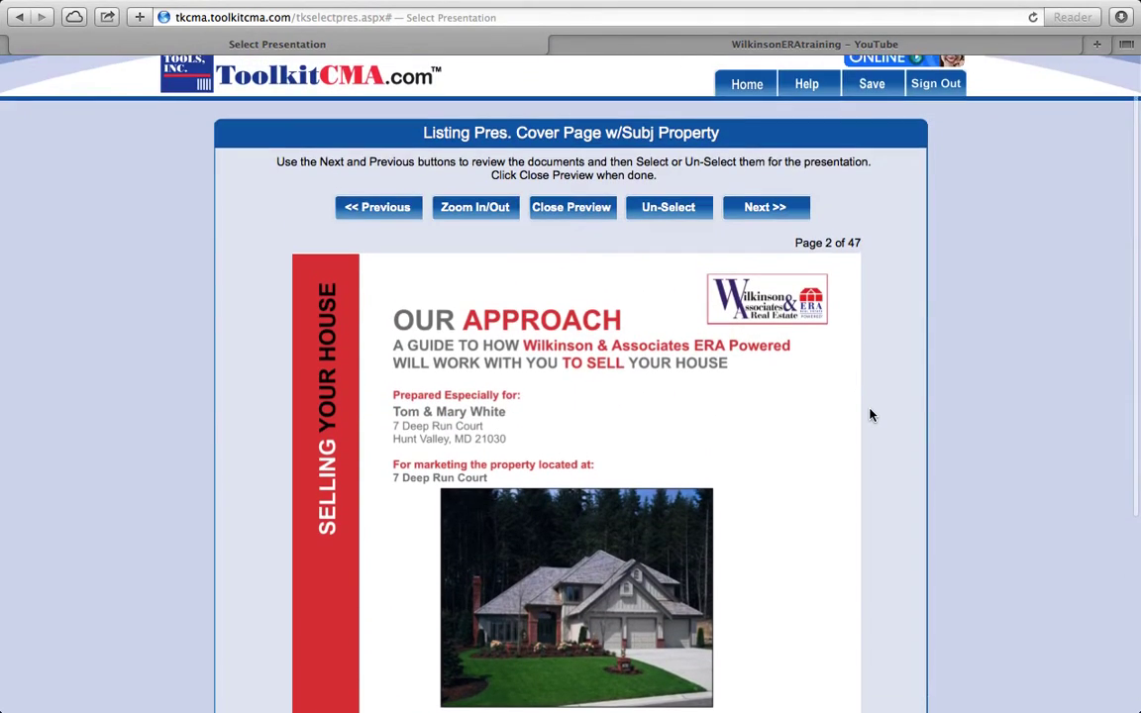
click(661, 215)
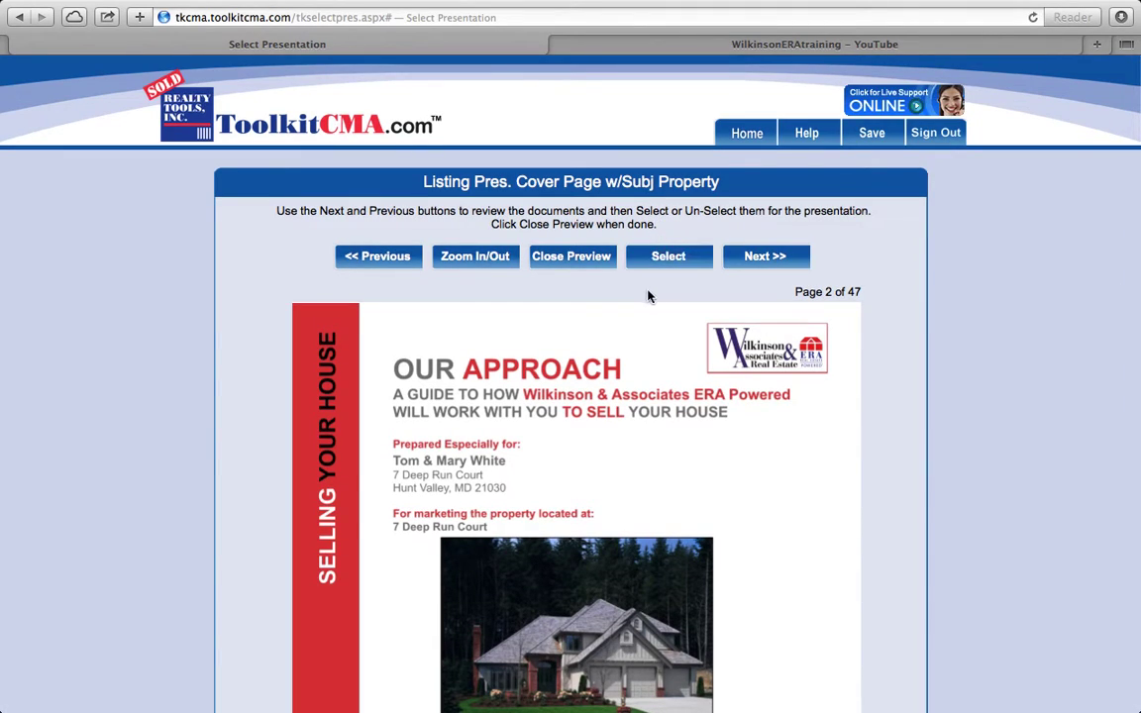
Step: Preview the cover pages with subject property and agent photo, leaving them included
click(760, 259)
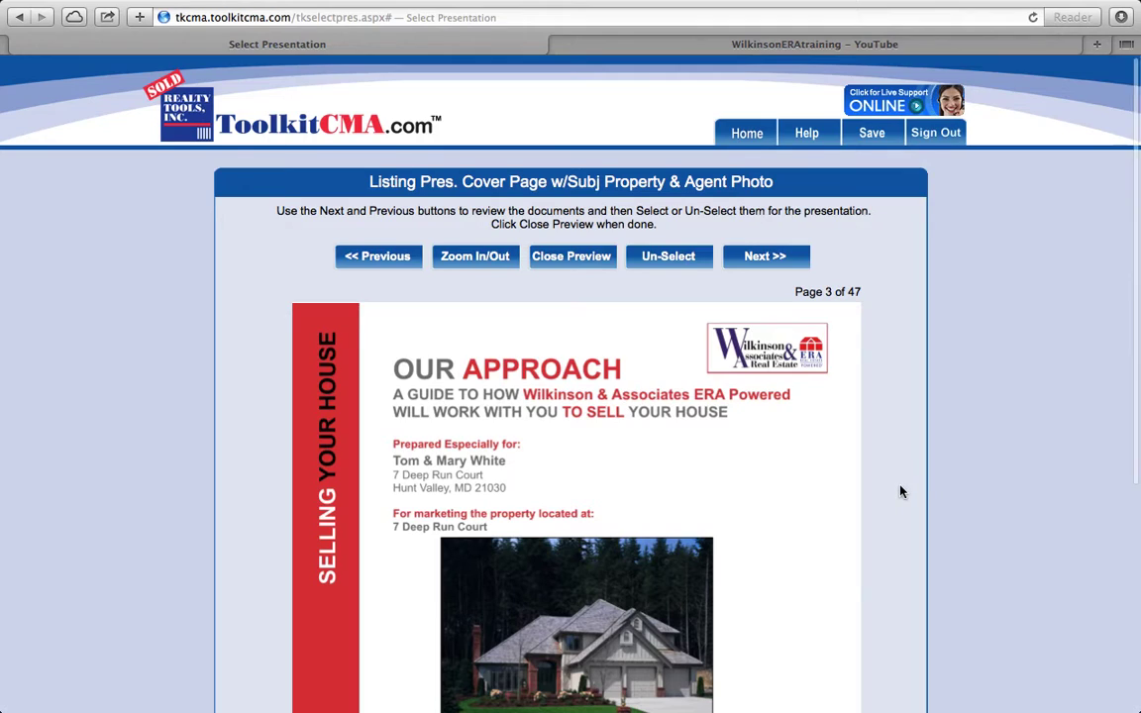
scroll(900, 491, down, 1)
scroll(900, 491, down, 5)
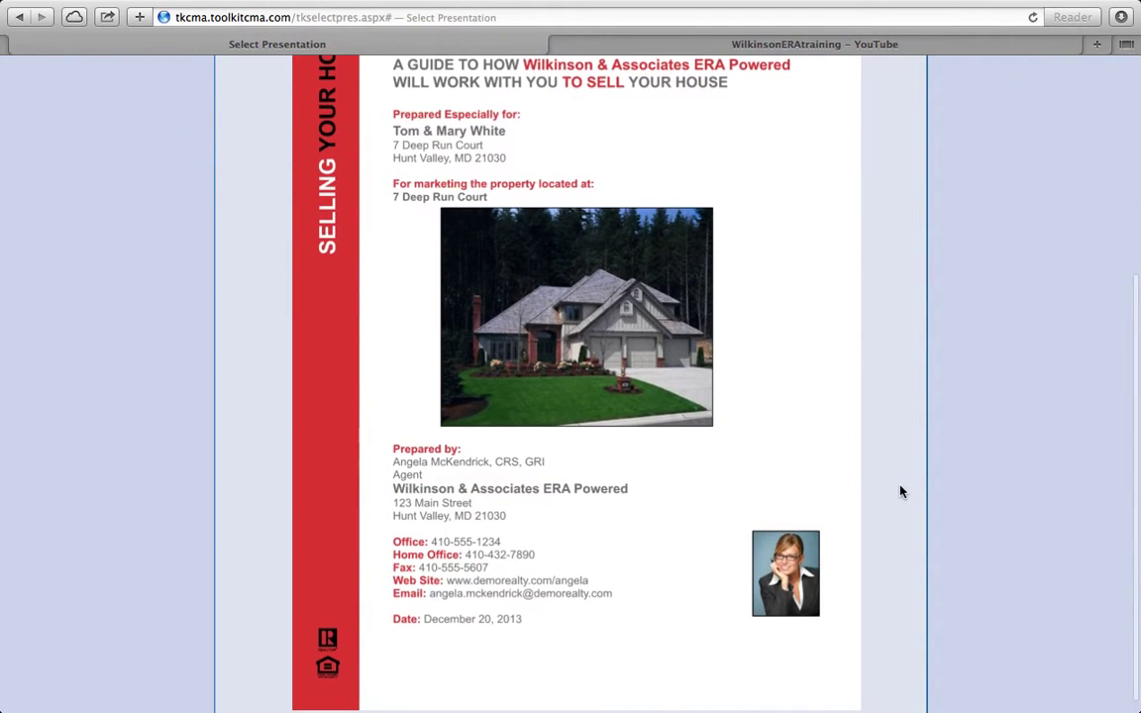
scroll(900, 491, up, 1)
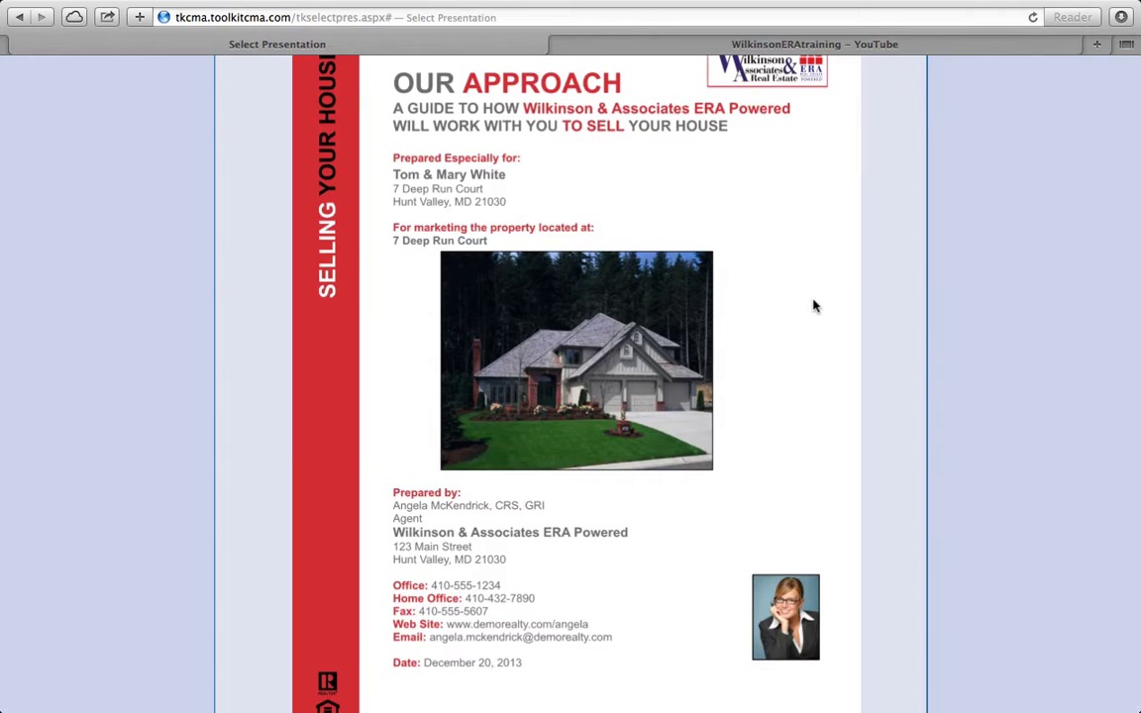
scroll(814, 306, up, 5)
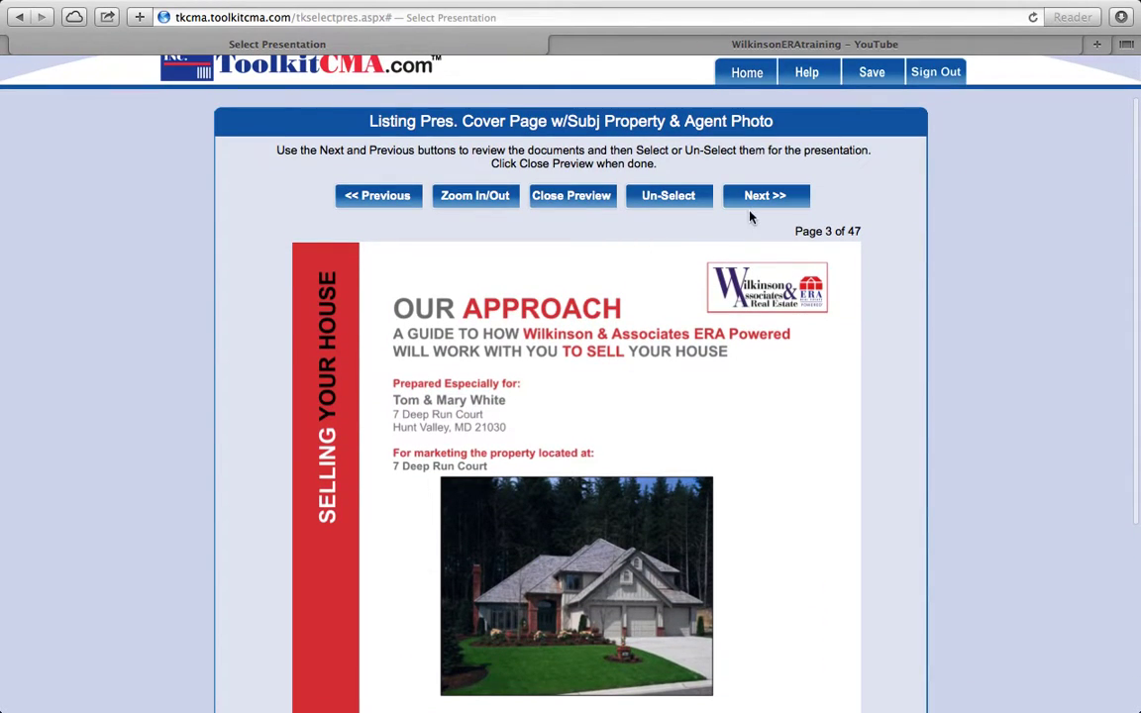
click(763, 196)
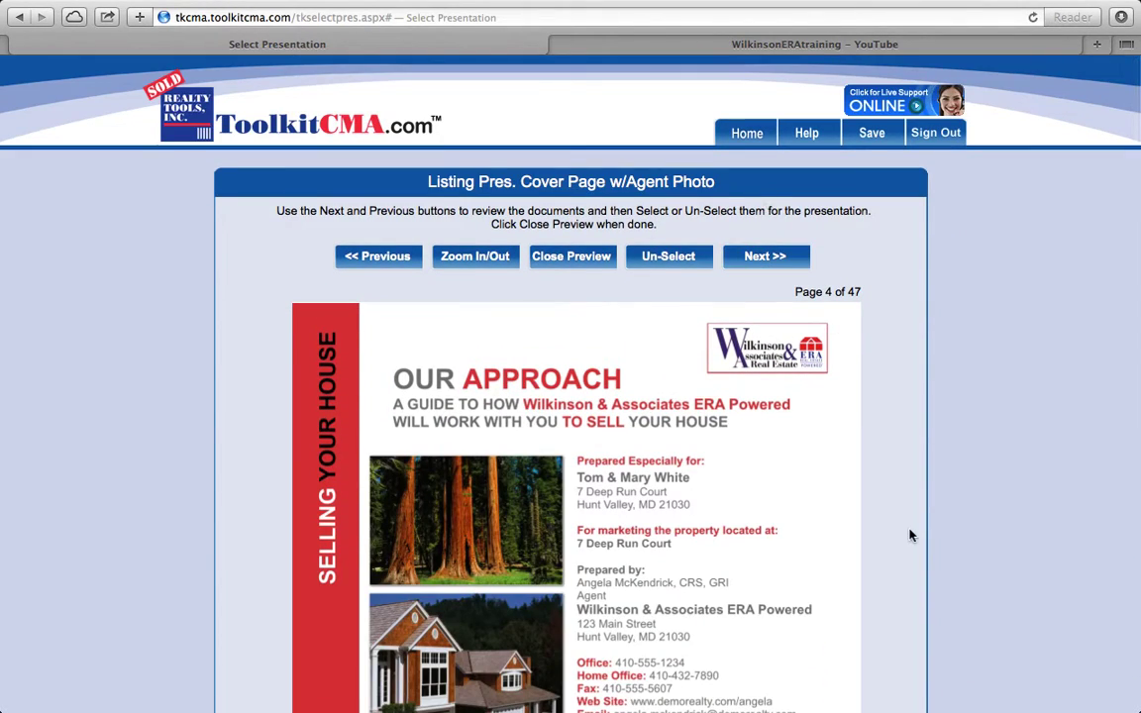
scroll(909, 534, down, 5)
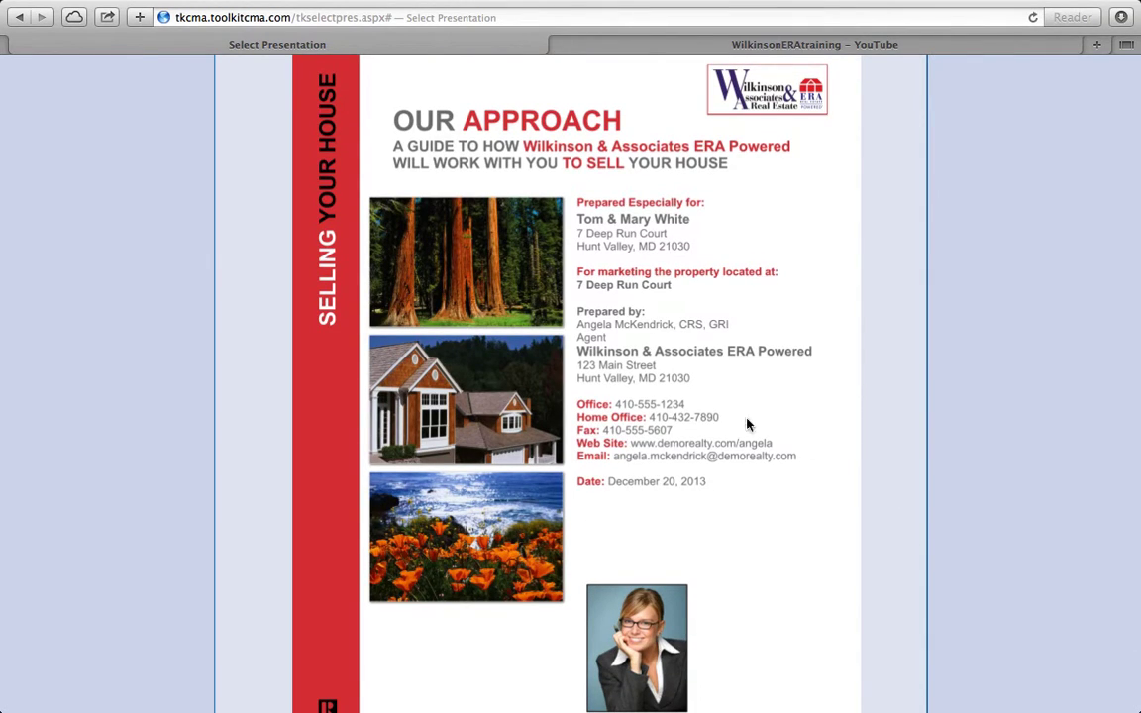
scroll(758, 293, up, 2)
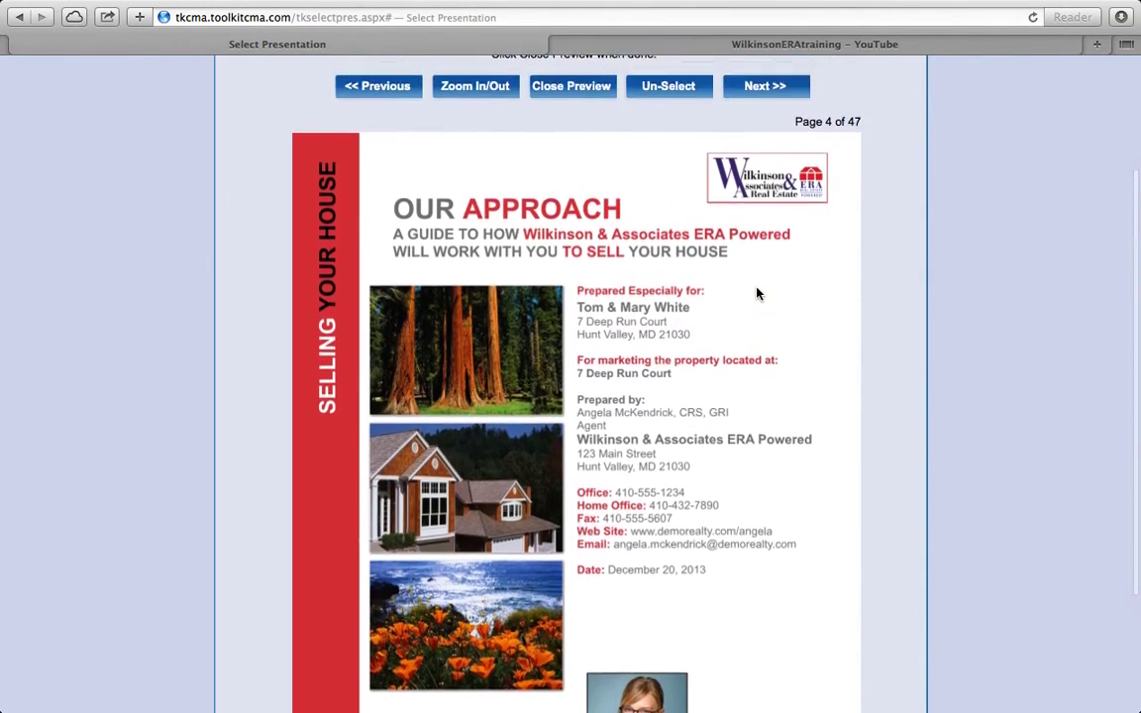
Step: Preview the Cover Letter and Understanding Your Situation pages, then return to the checklist
click(761, 89)
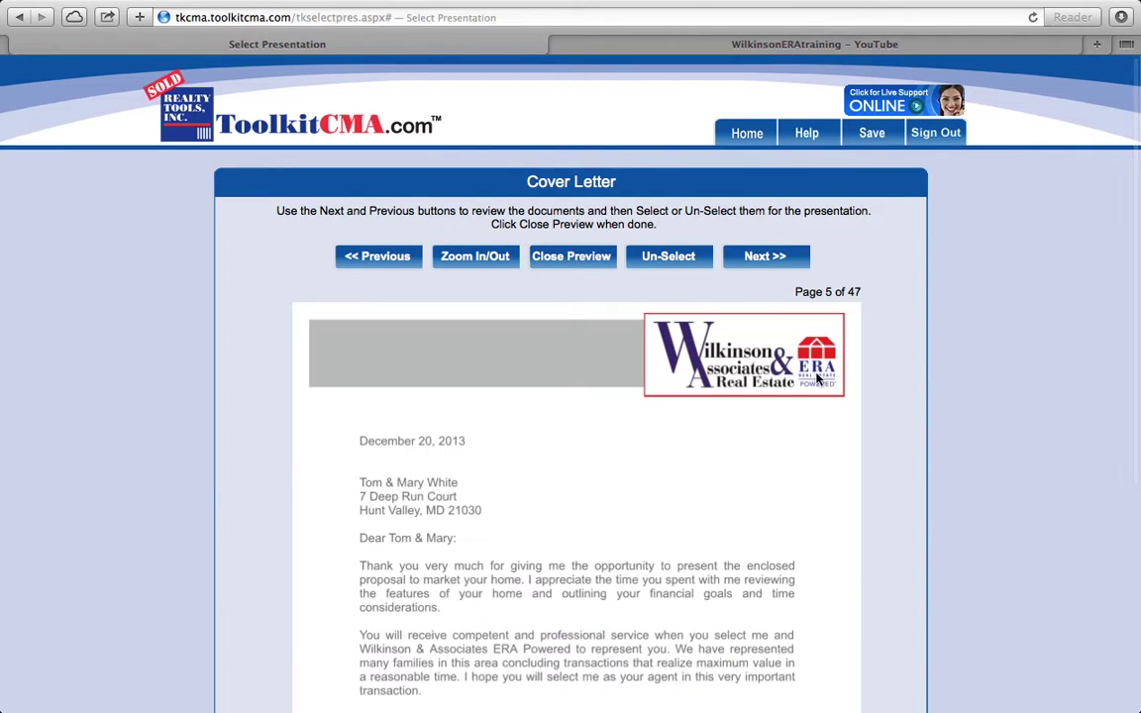
scroll(820, 574, down, 3)
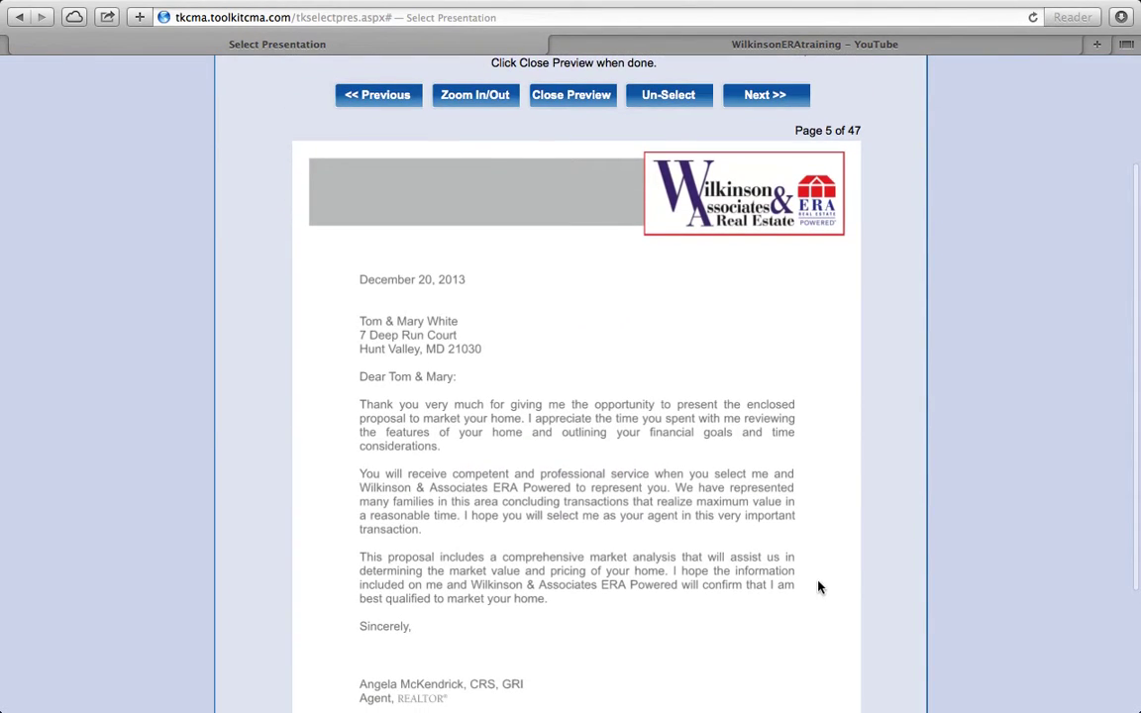
scroll(858, 540, down, 1)
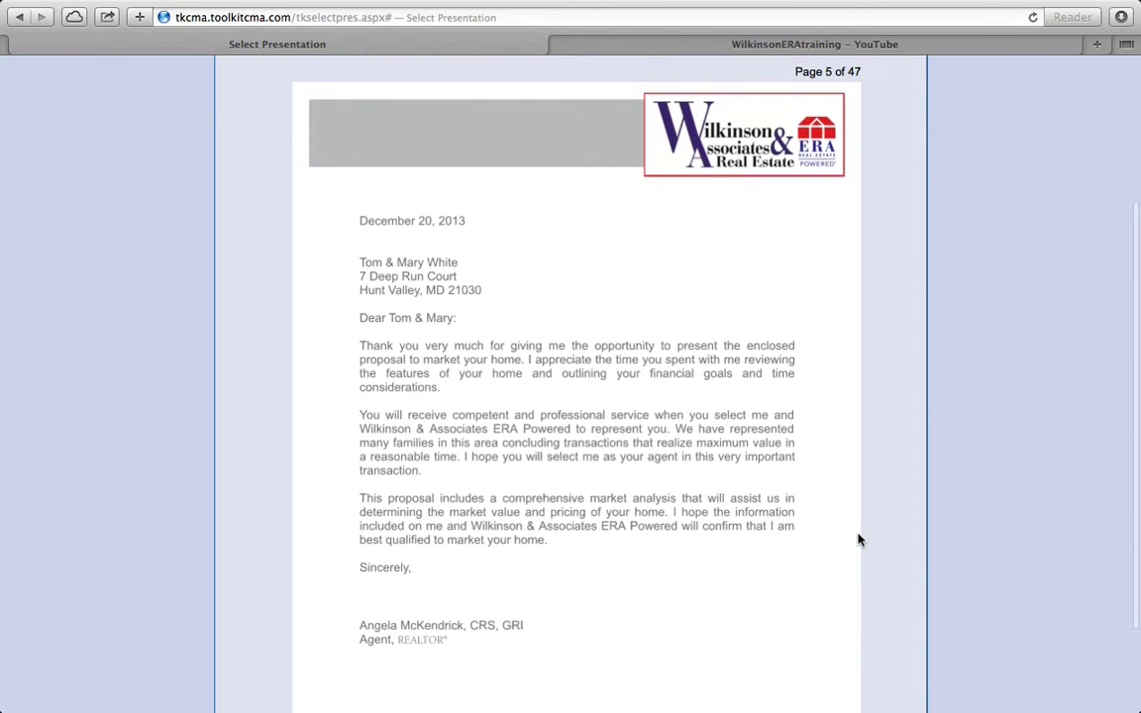
scroll(859, 539, up, 2)
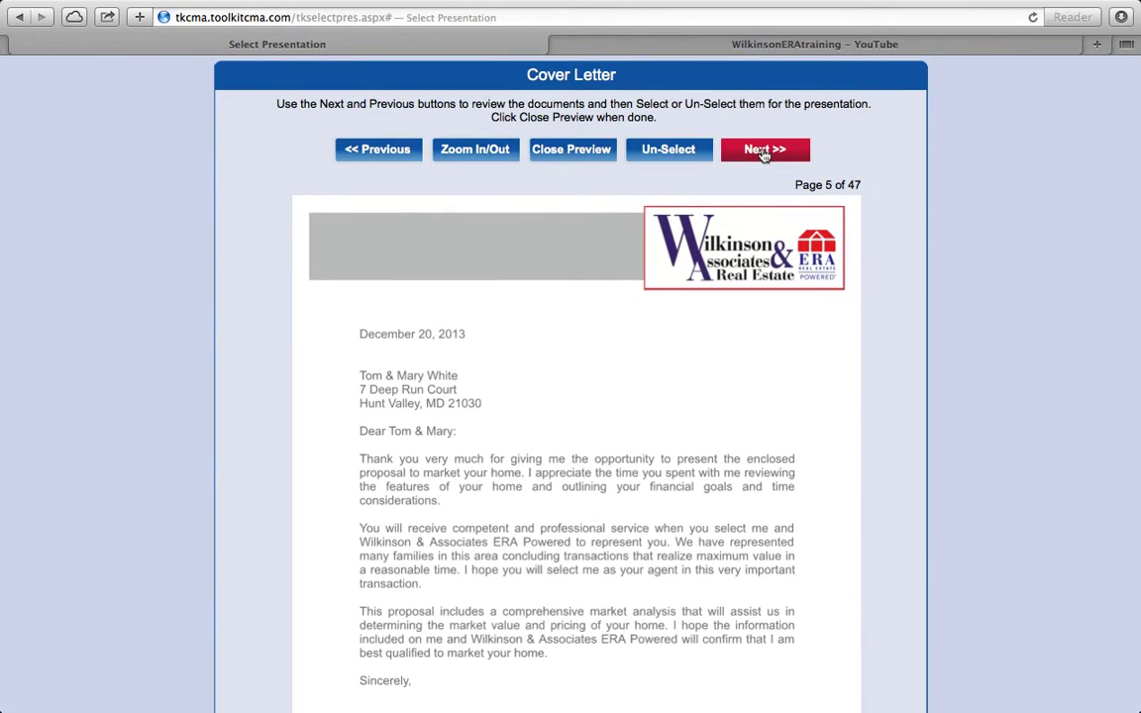
click(763, 151)
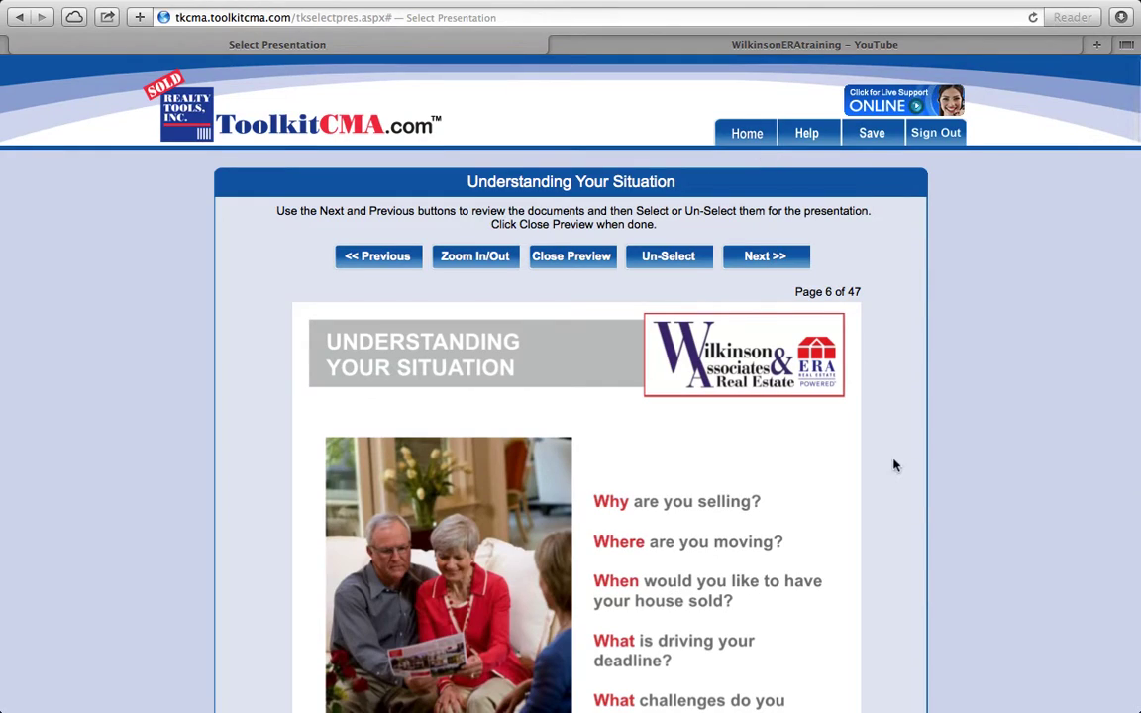
scroll(884, 526, down, 2)
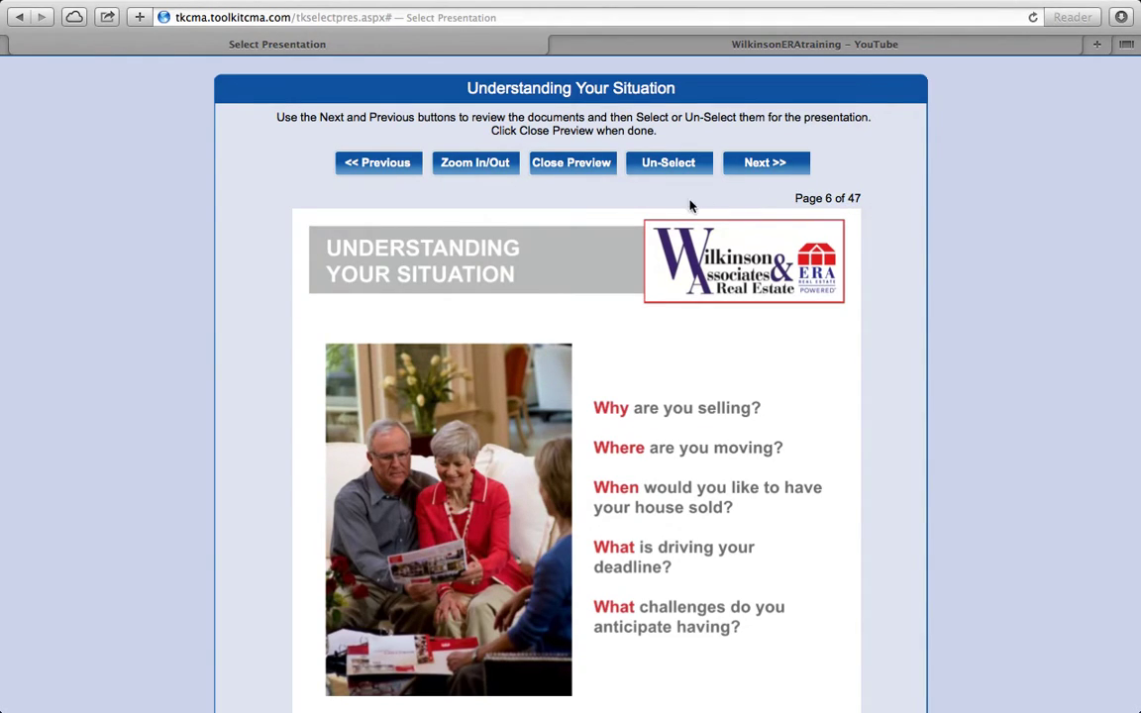
click(573, 163)
Step: Untick International Collection in the Listing Presentation document checklist
scroll(578, 376, down, 2)
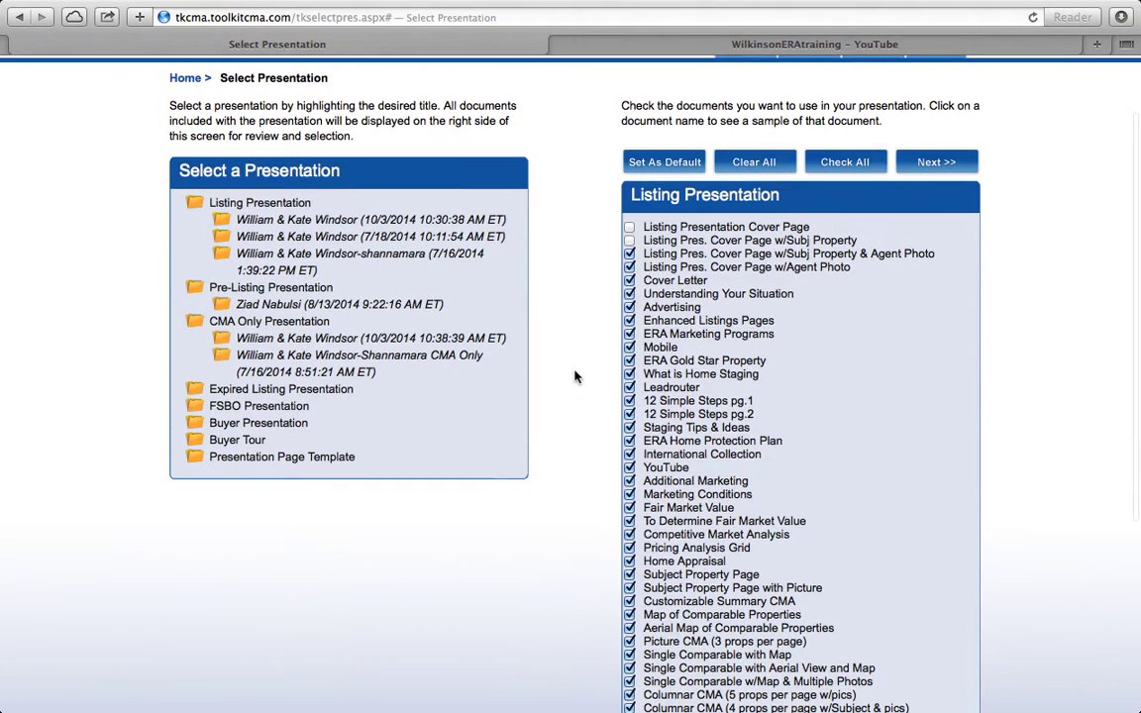
click(630, 241)
scroll(606, 319, down, 3)
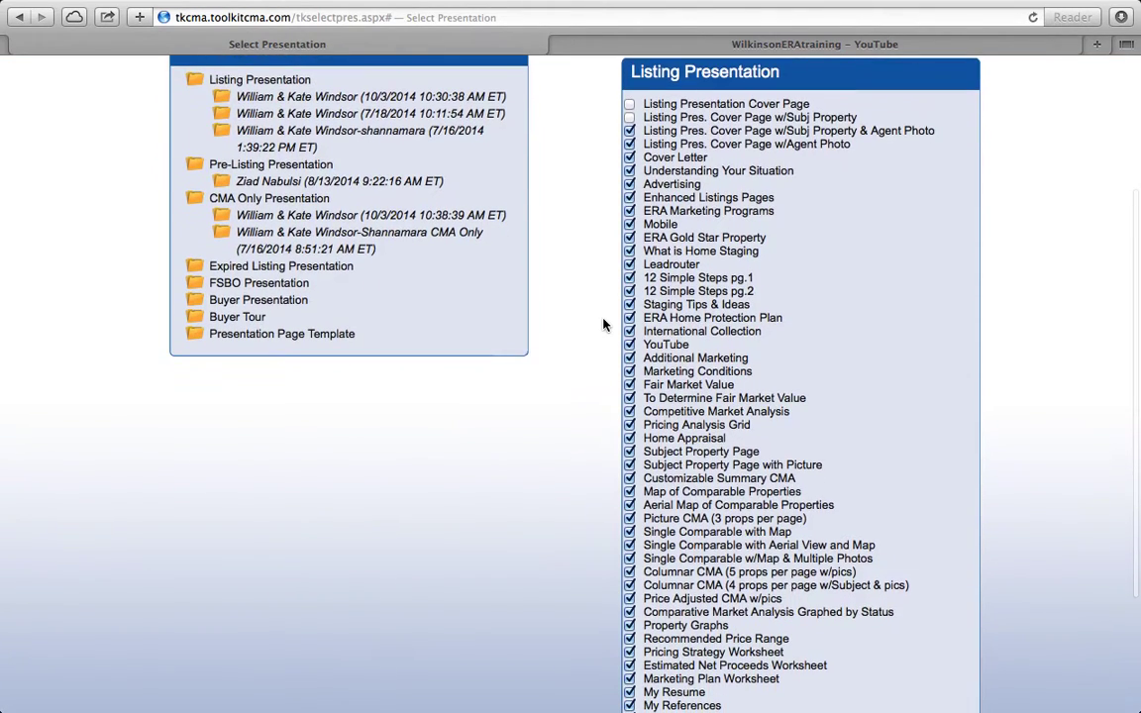
scroll(603, 323, down, 2)
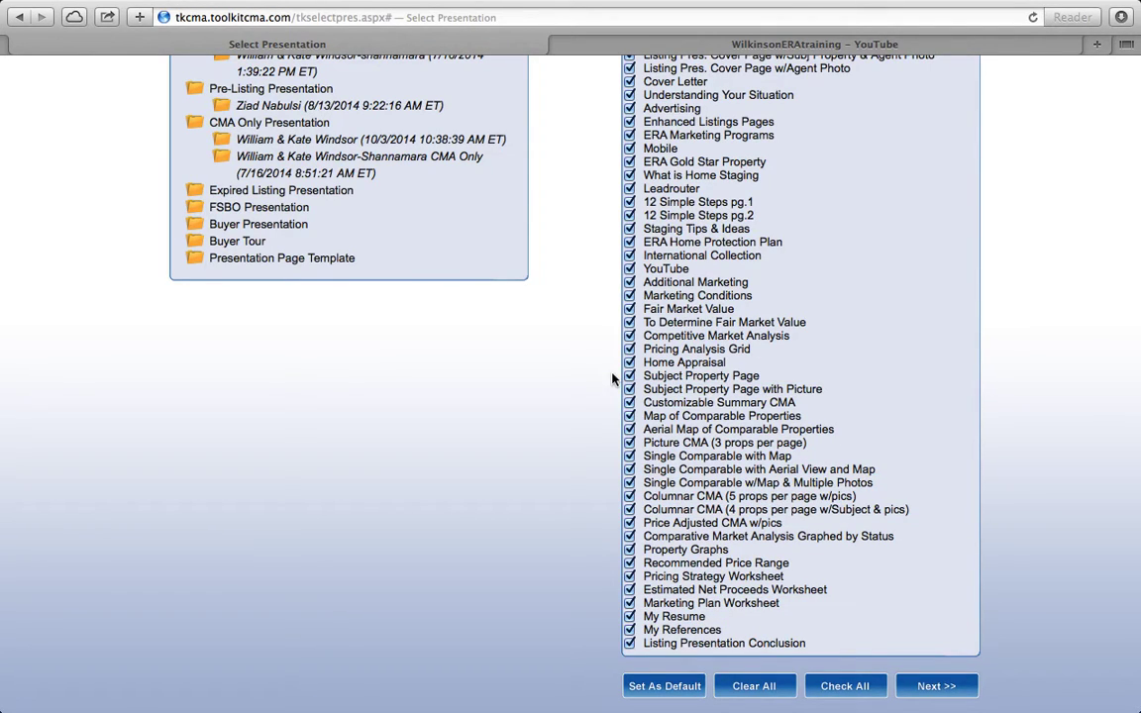
click(631, 256)
Step: Save the checked documents as the default and proceed to the next setup step
scroll(580, 268, up, 4)
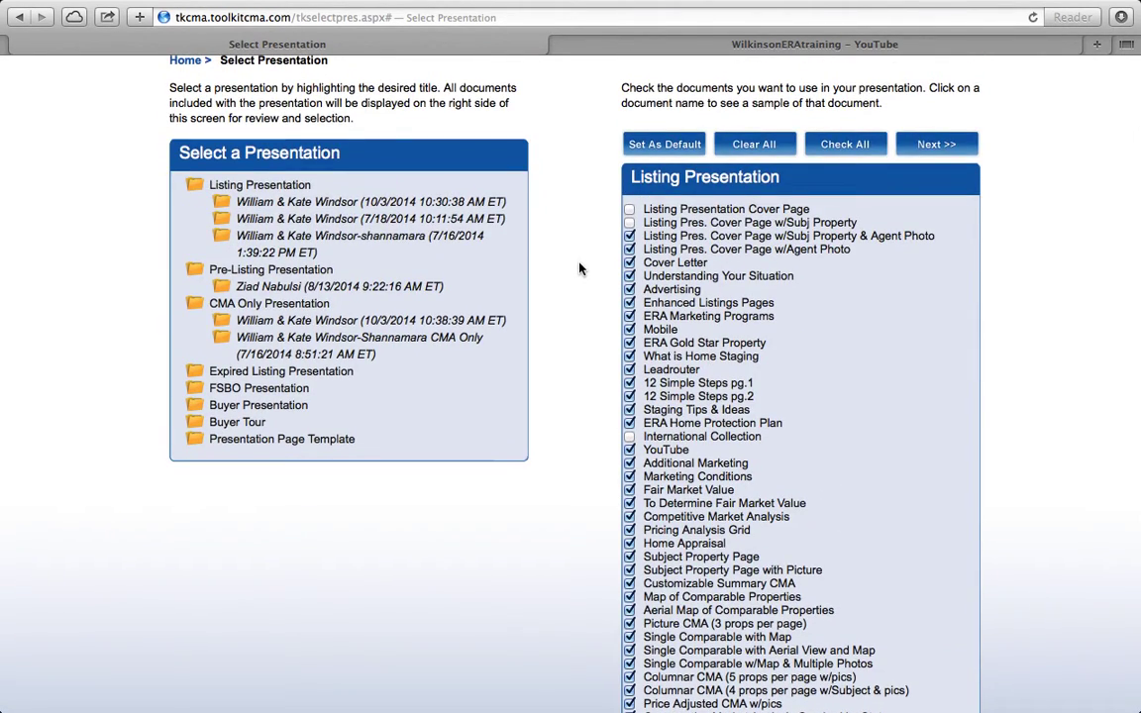
scroll(581, 269, up, 2)
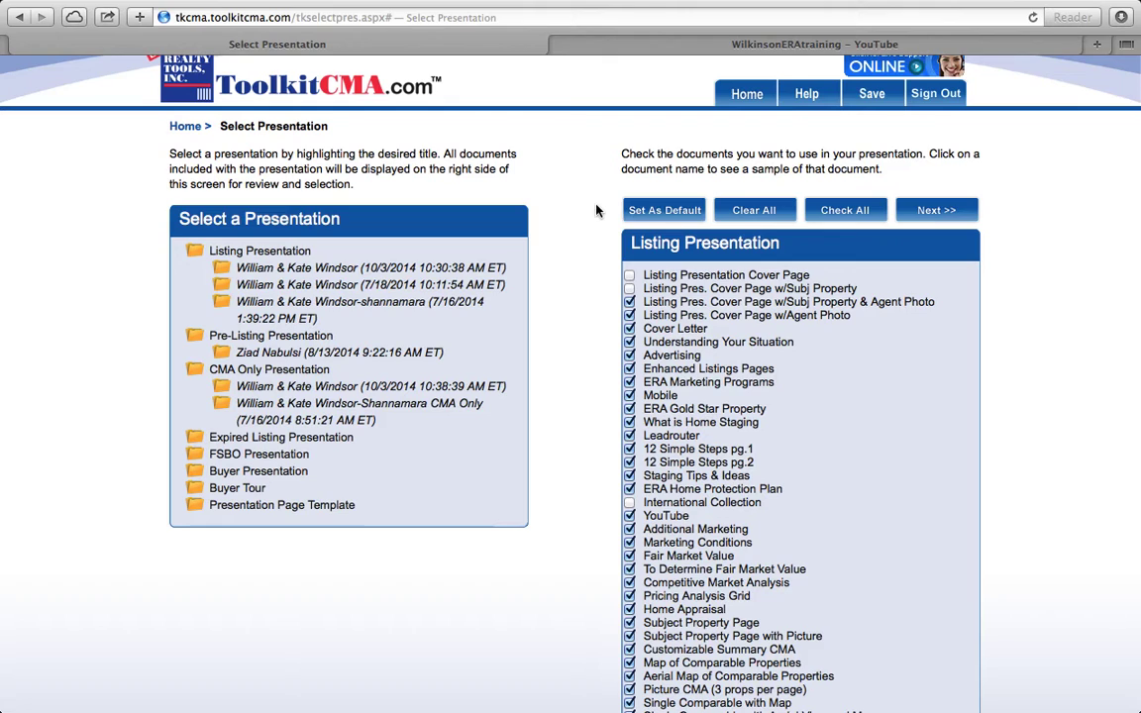
click(673, 213)
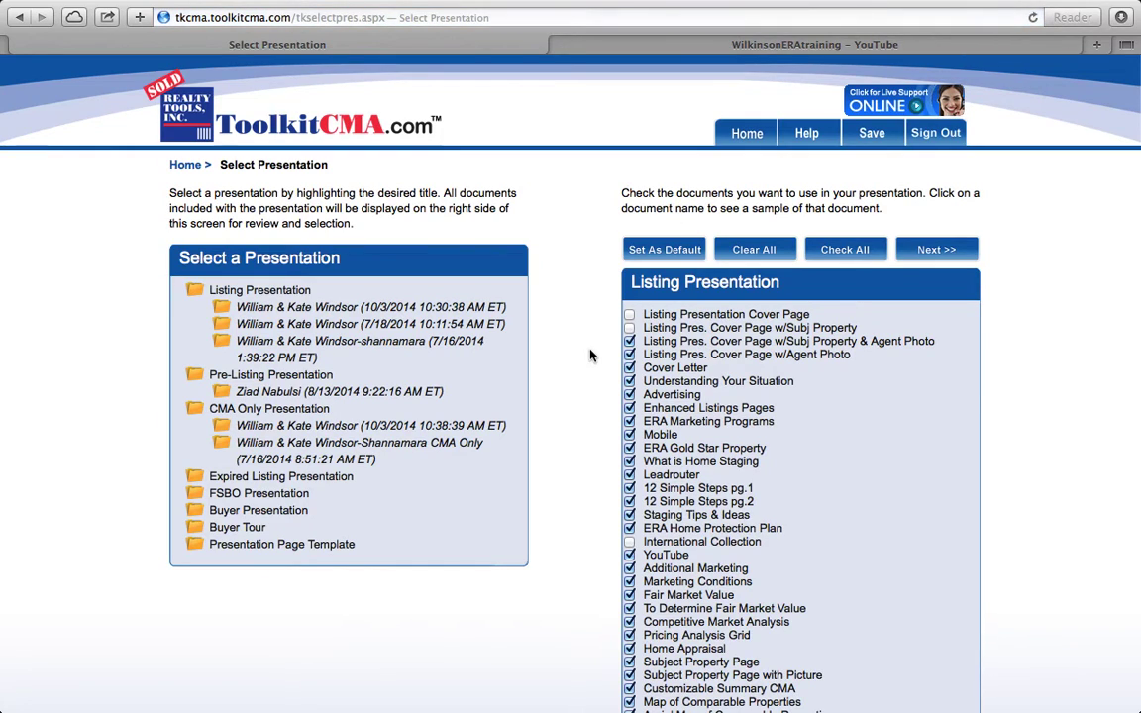
scroll(574, 467, down, 1)
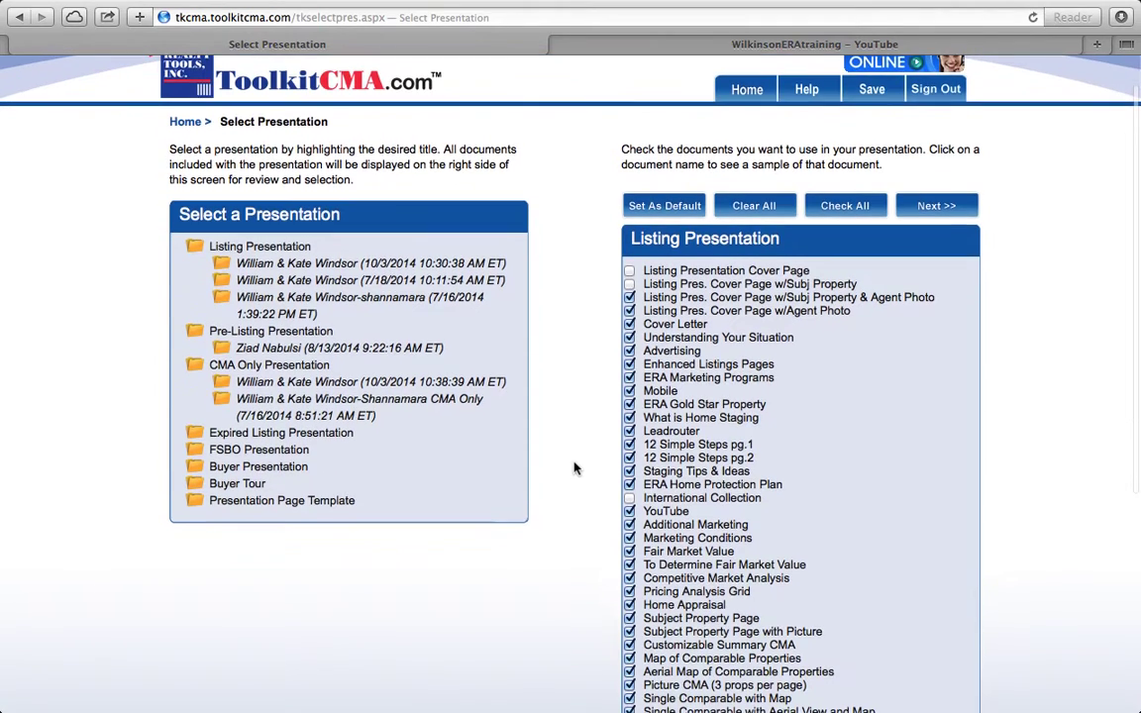
click(934, 207)
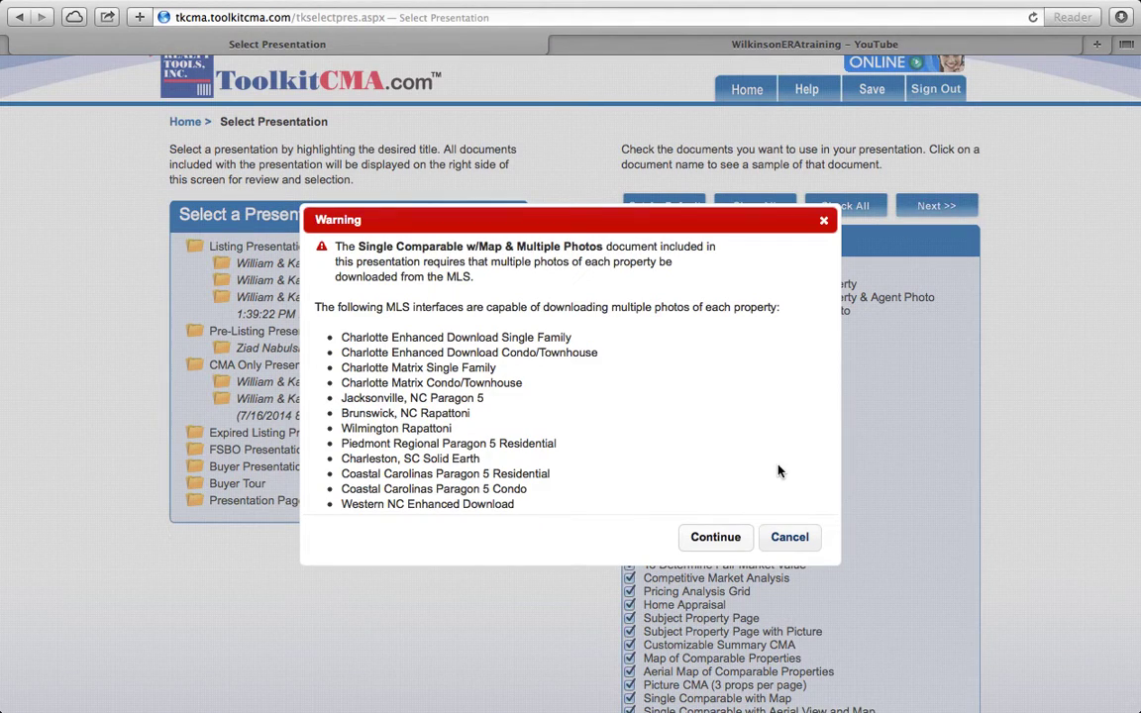
Step: Accept the multiple-photos warning, reuse the last prospect's details, and continue to the cover letter
click(714, 545)
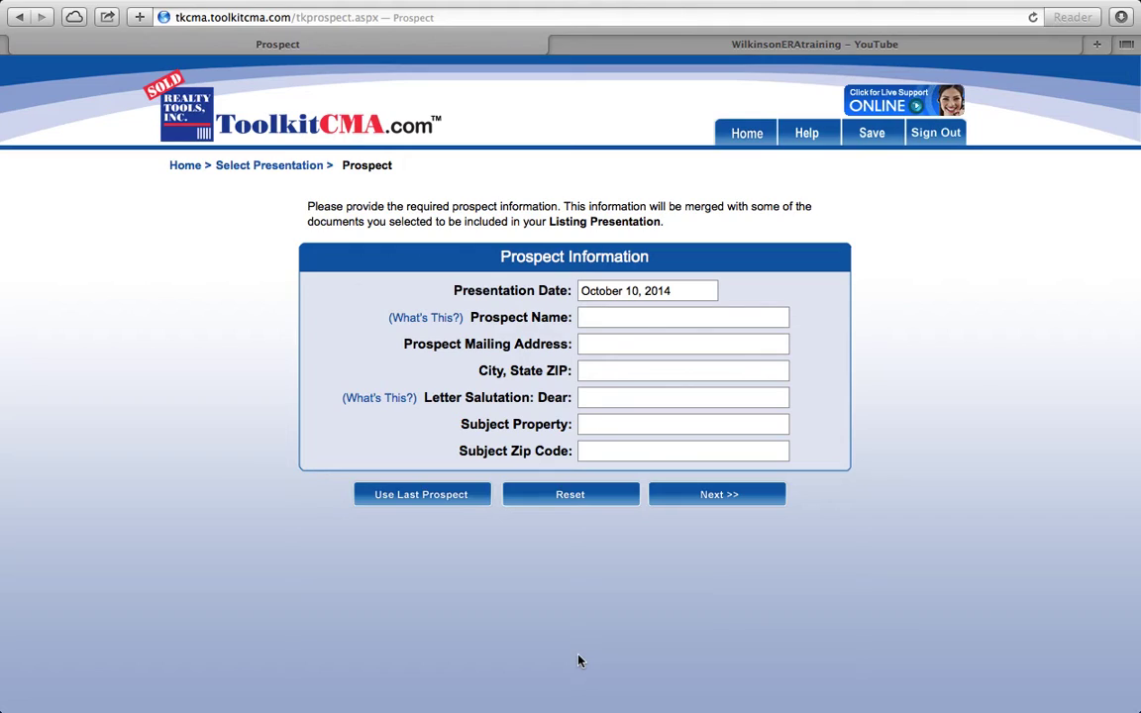
click(419, 502)
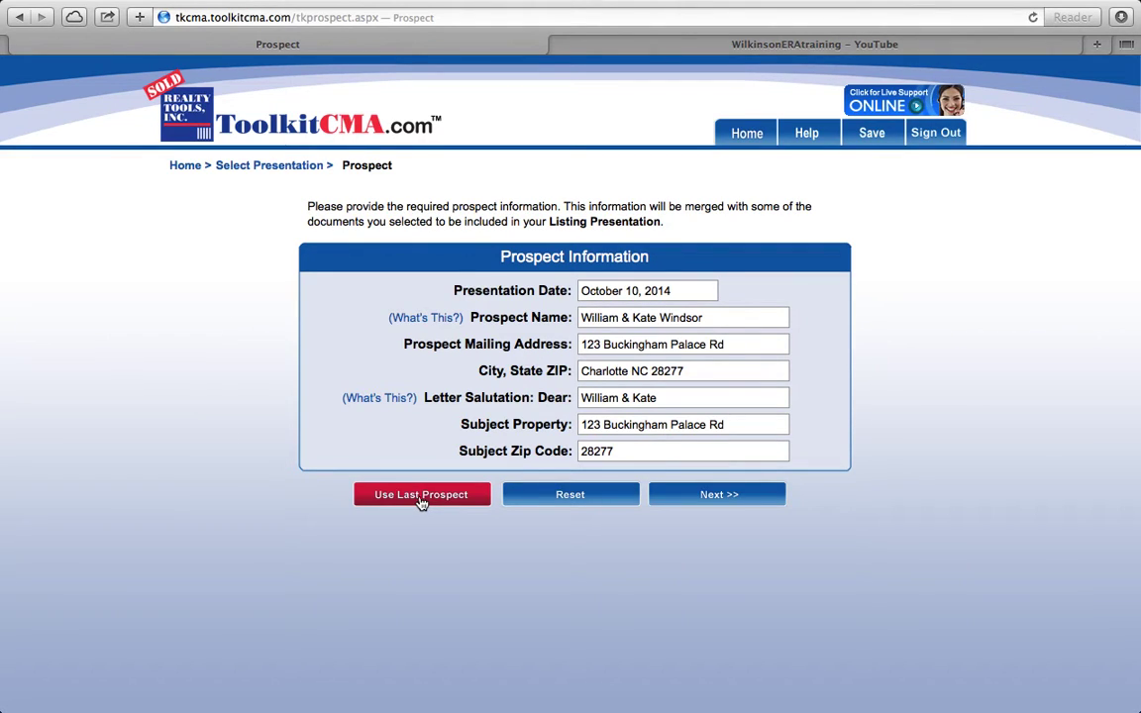
click(713, 495)
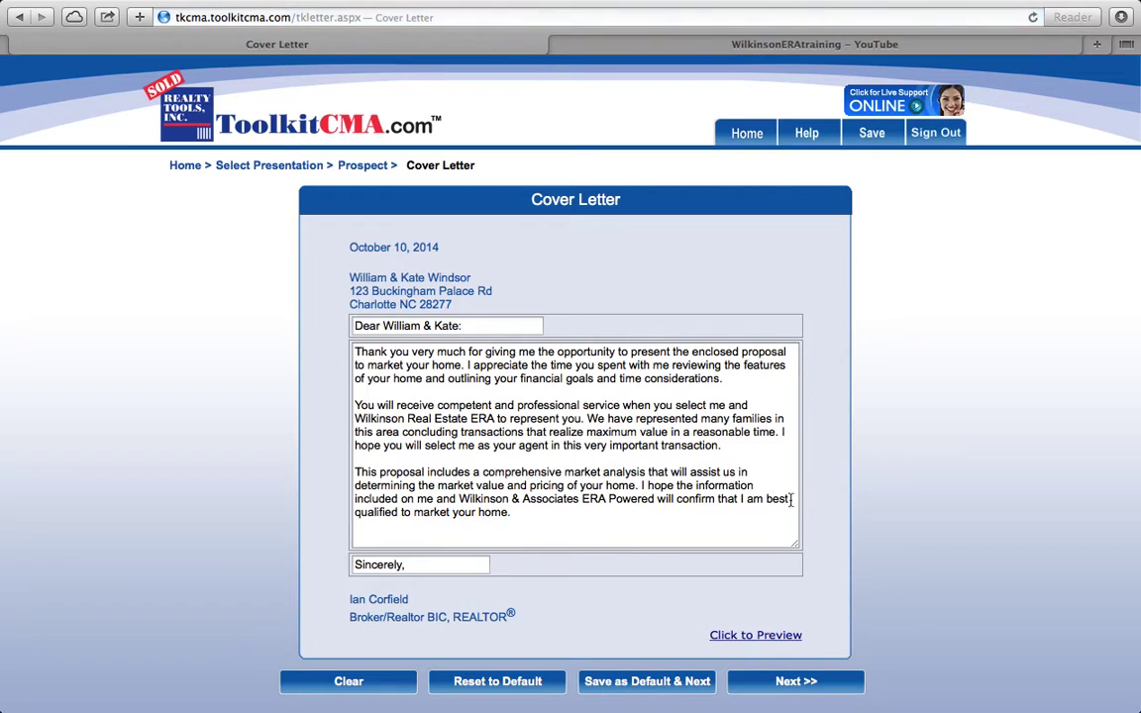
Step: Review the cover letter PDF preview, then go back and continue to Get MLS Property Data
scroll(815, 524, down, 3)
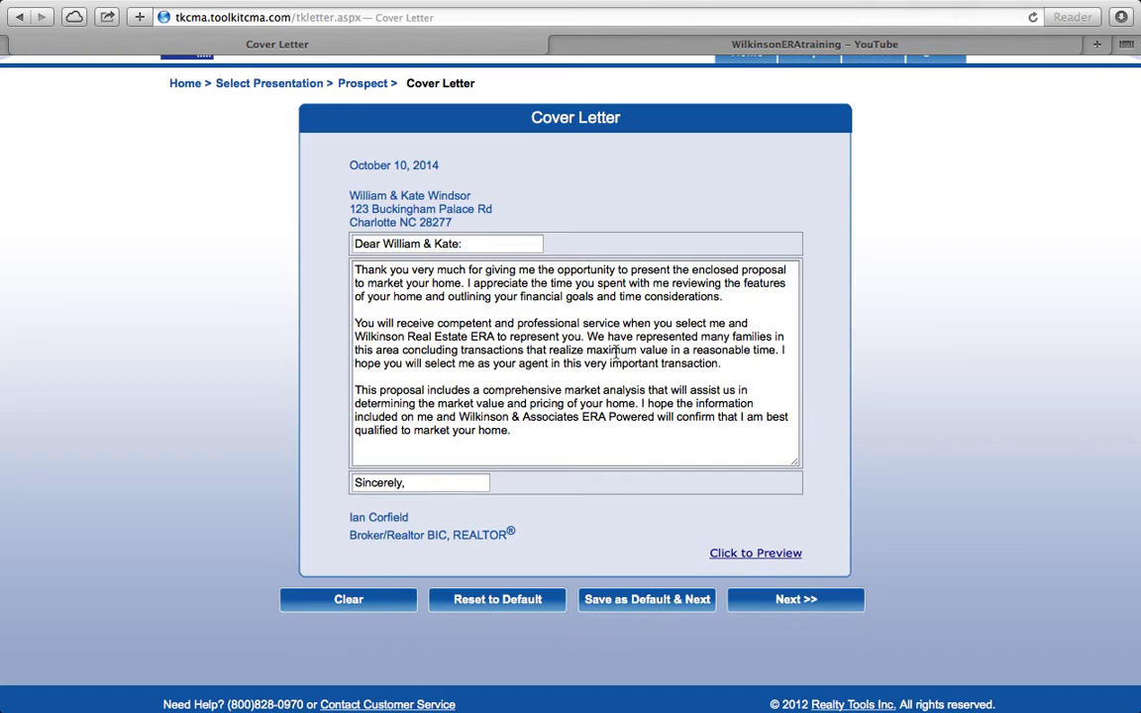
click(772, 553)
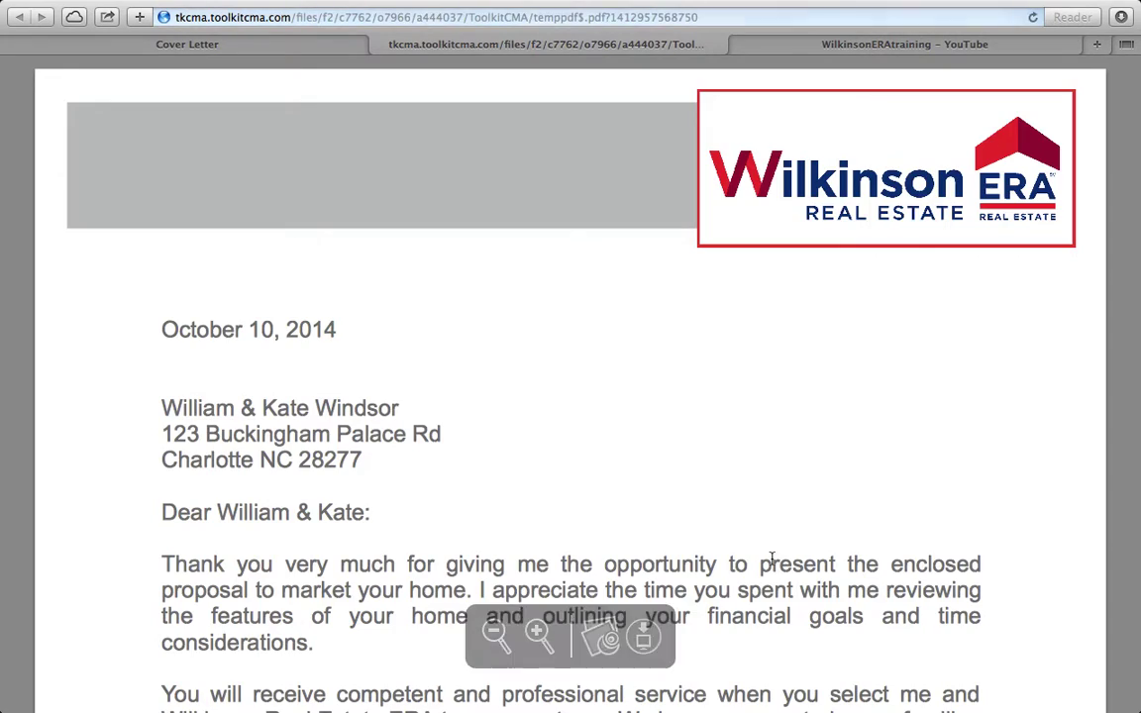
scroll(1021, 535, down, 5)
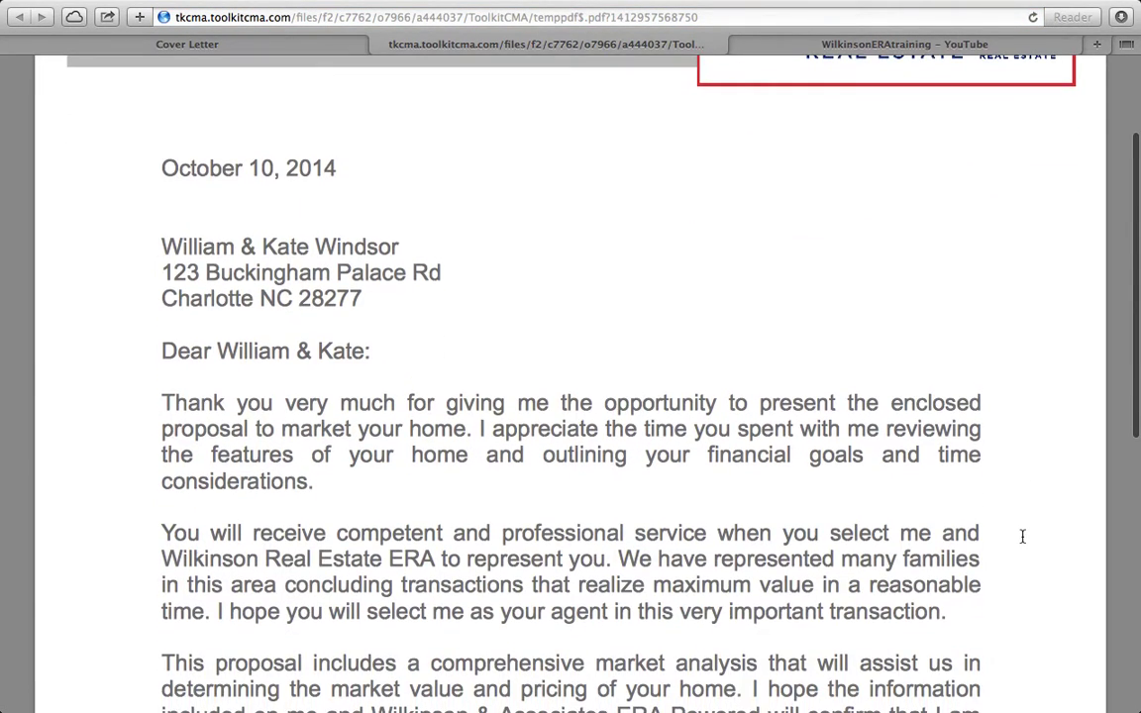
scroll(1022, 535, down, 5)
scroll(1022, 536, up, 3)
scroll(1022, 536, up, 5)
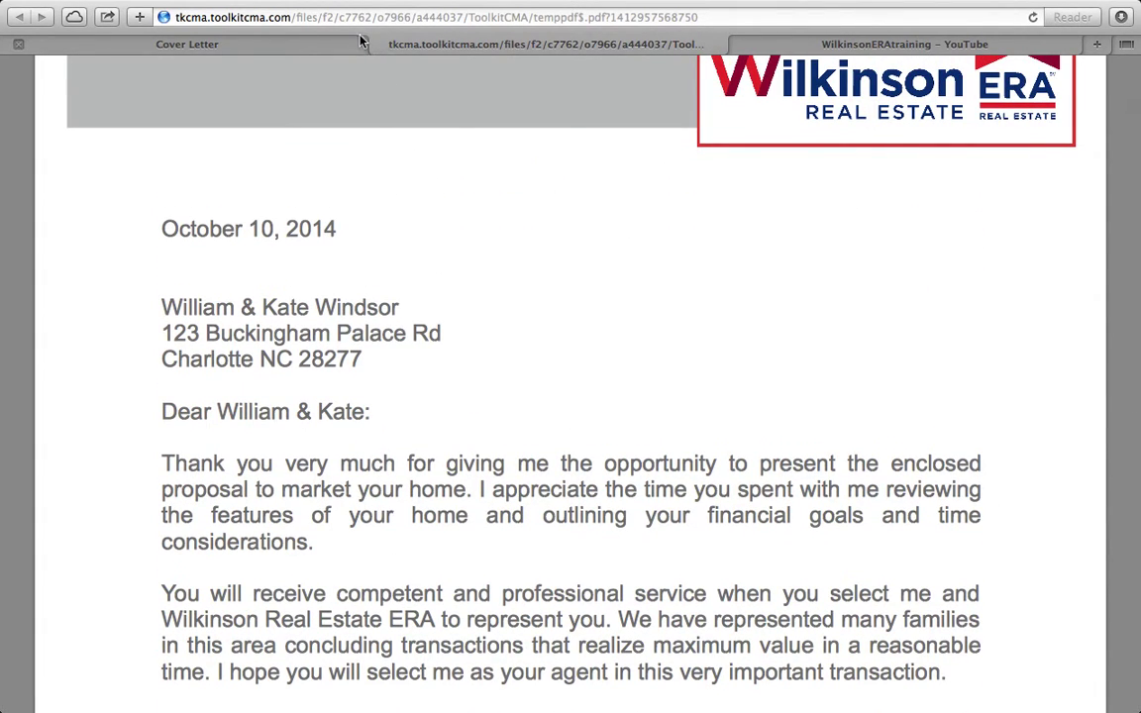
click(287, 44)
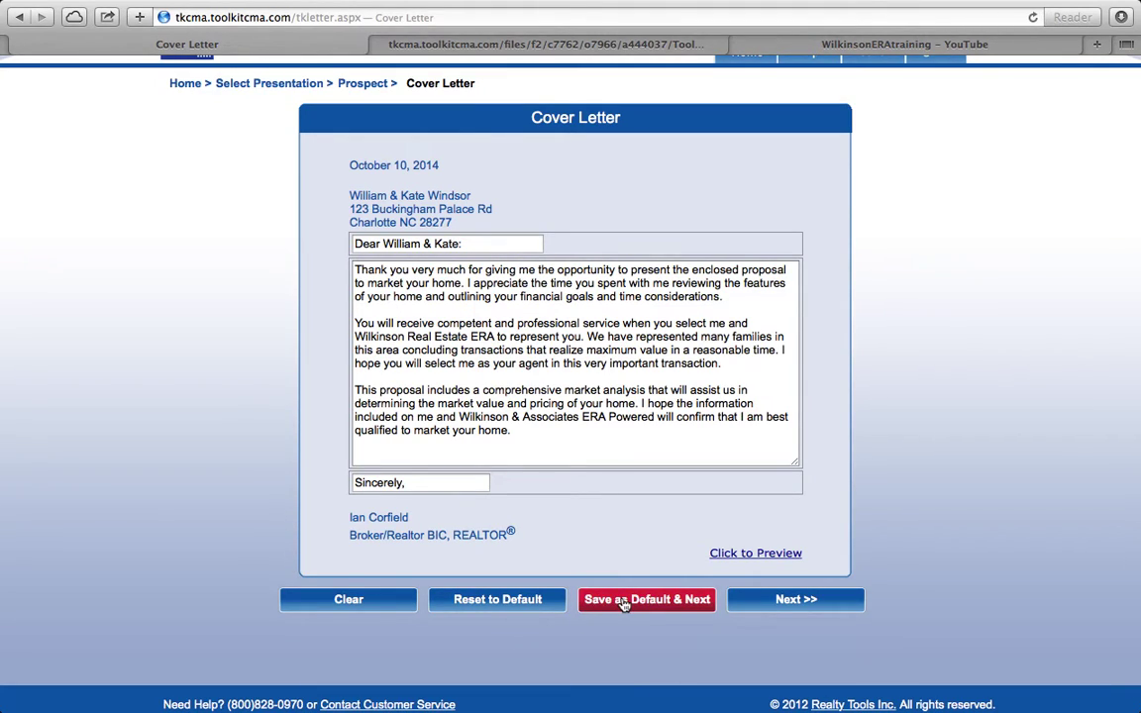
click(789, 603)
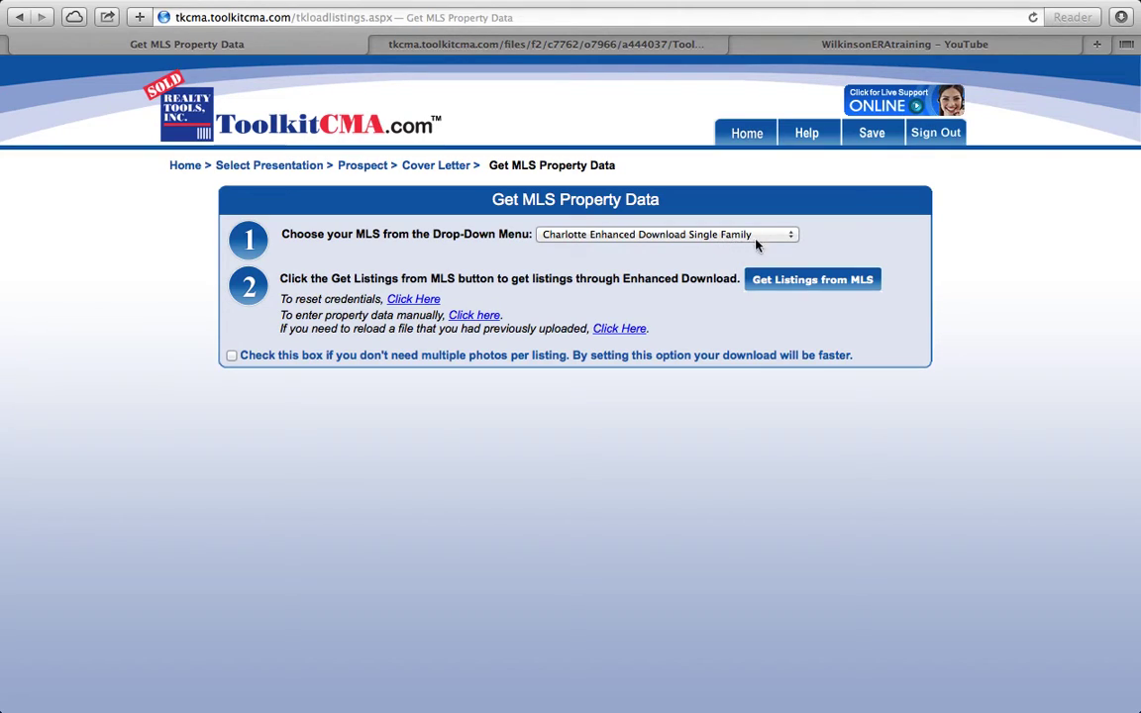
Step: Keep Charlotte Enhanced Download Single Family as the MLS and get listings from it
click(792, 237)
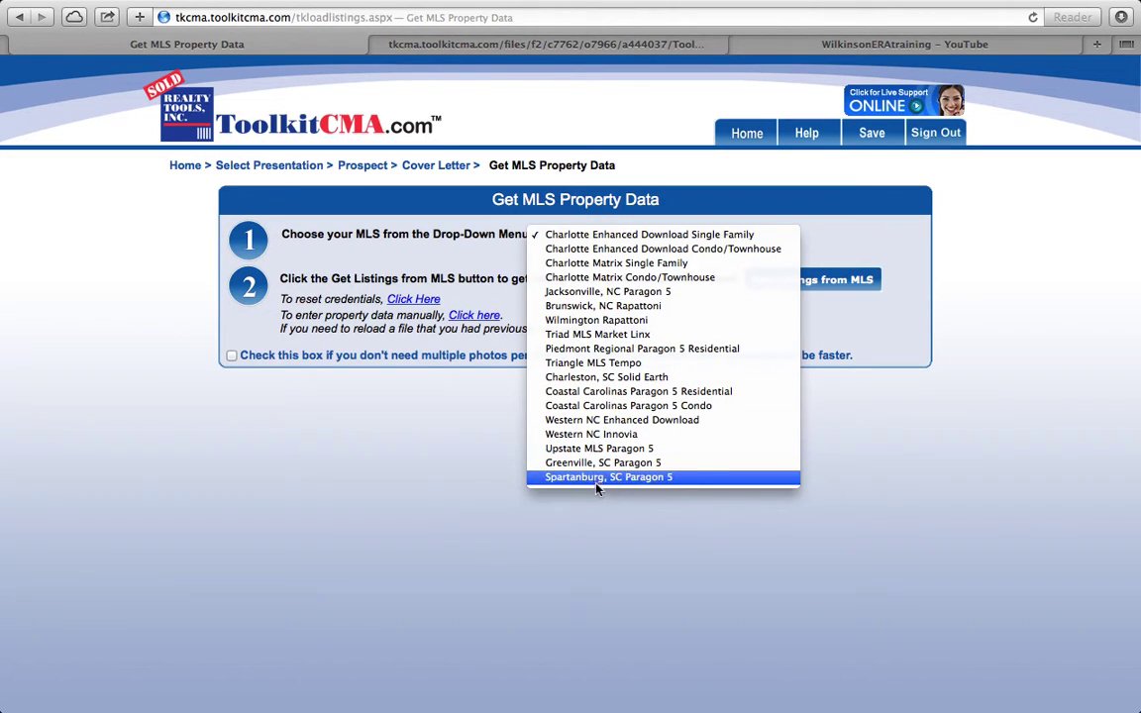
click(621, 238)
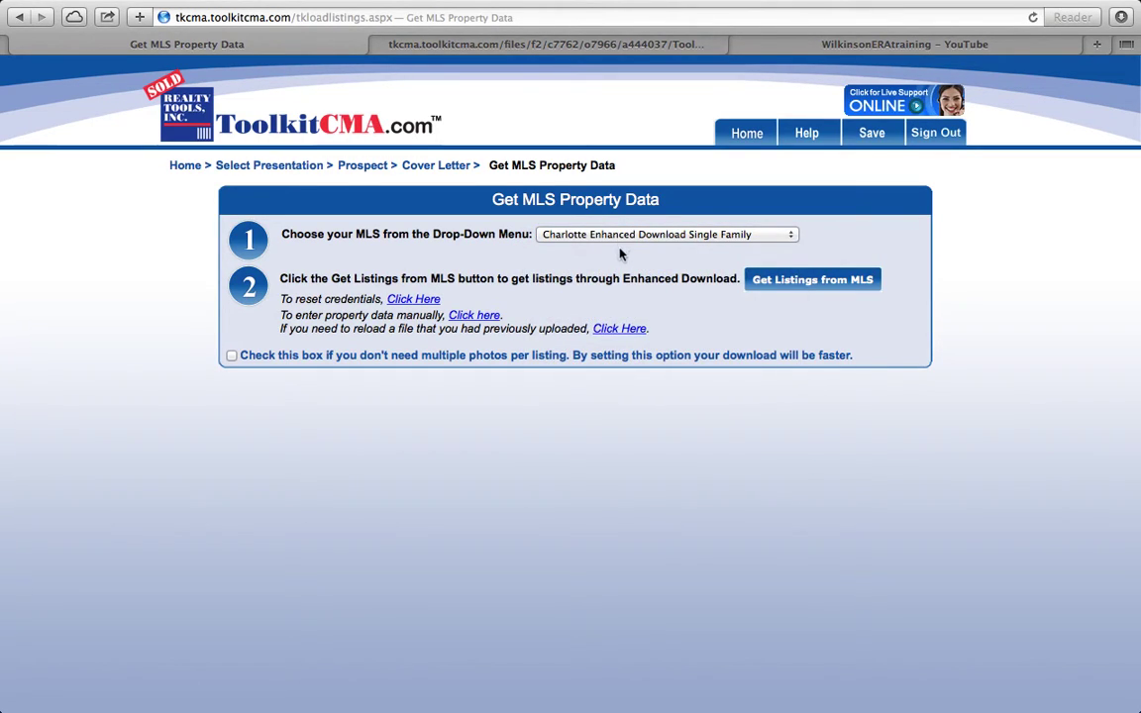
click(832, 285)
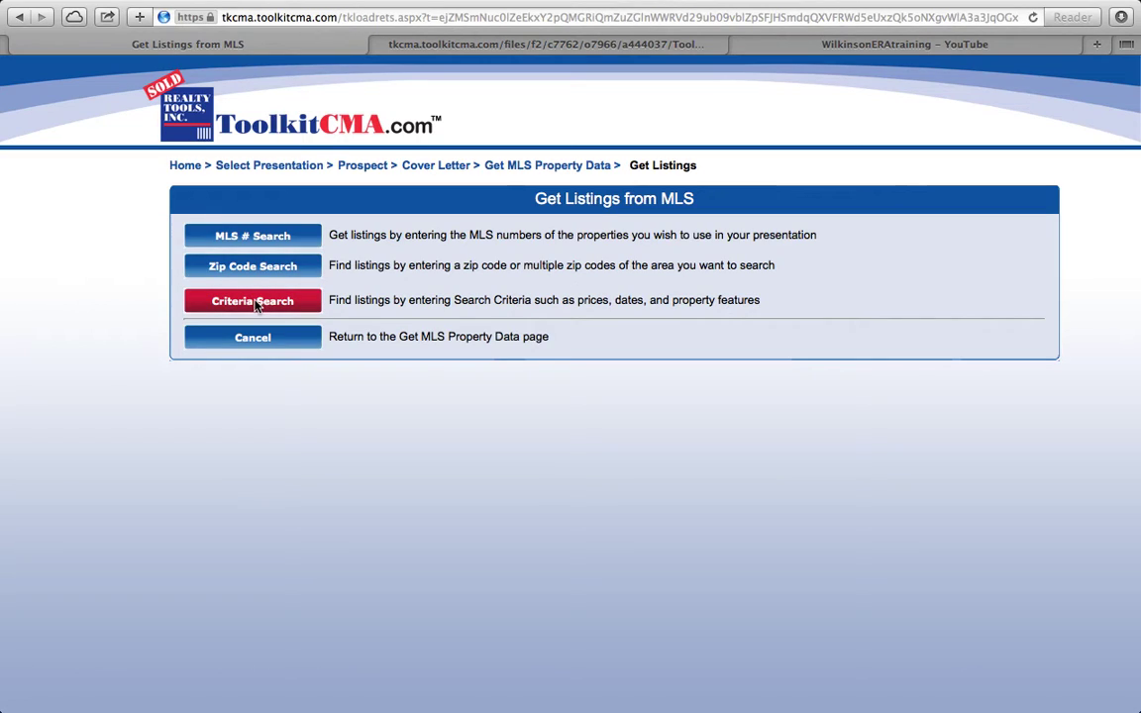
Step: Choose MLS # Search to look up listings by MLS number
click(255, 238)
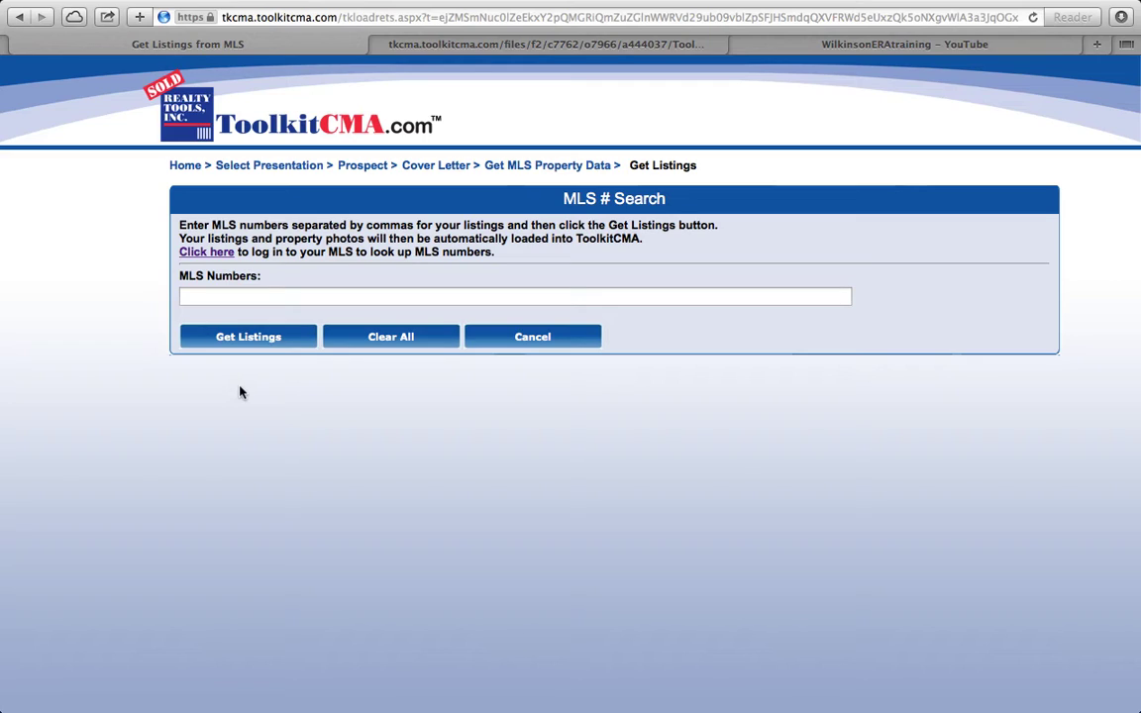
Step: Fill the MLS Numbers field with the saved nine-number list and download those listings
click(243, 295)
text(2)
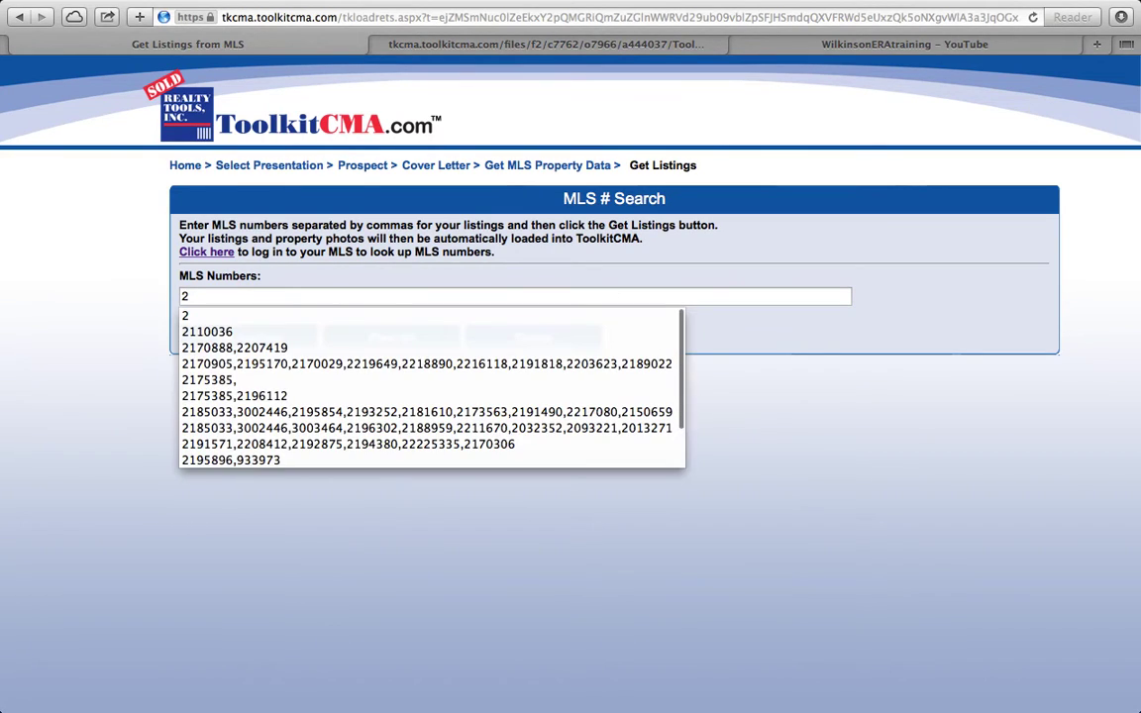
click(412, 365)
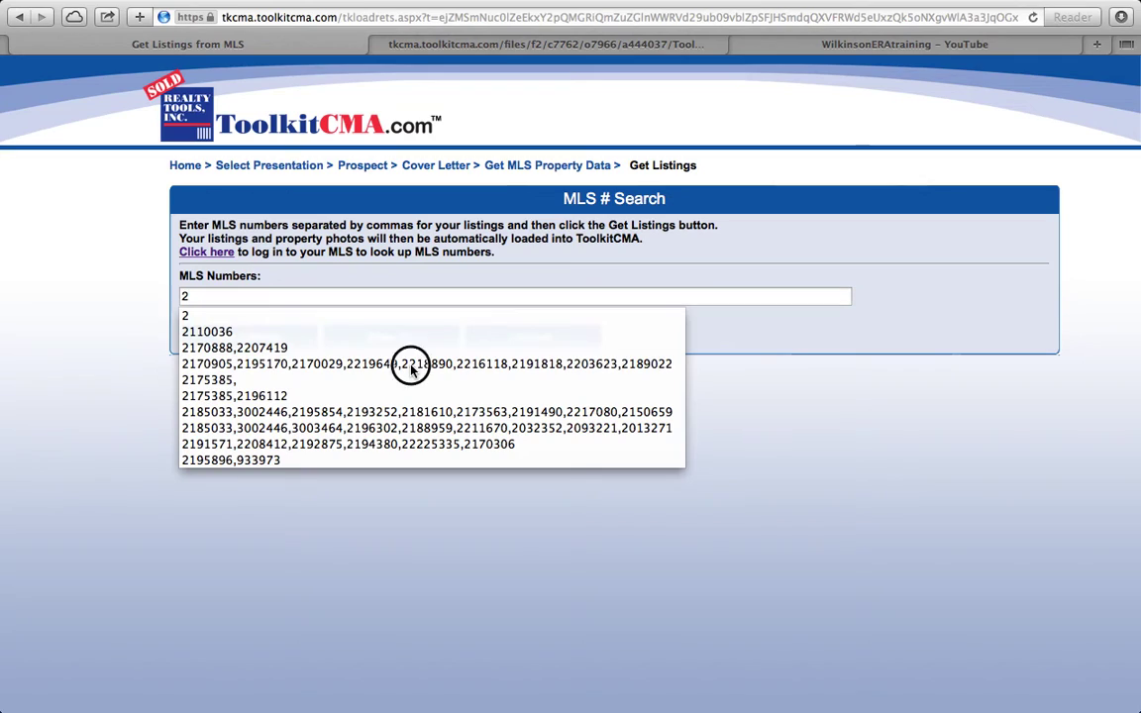
click(778, 352)
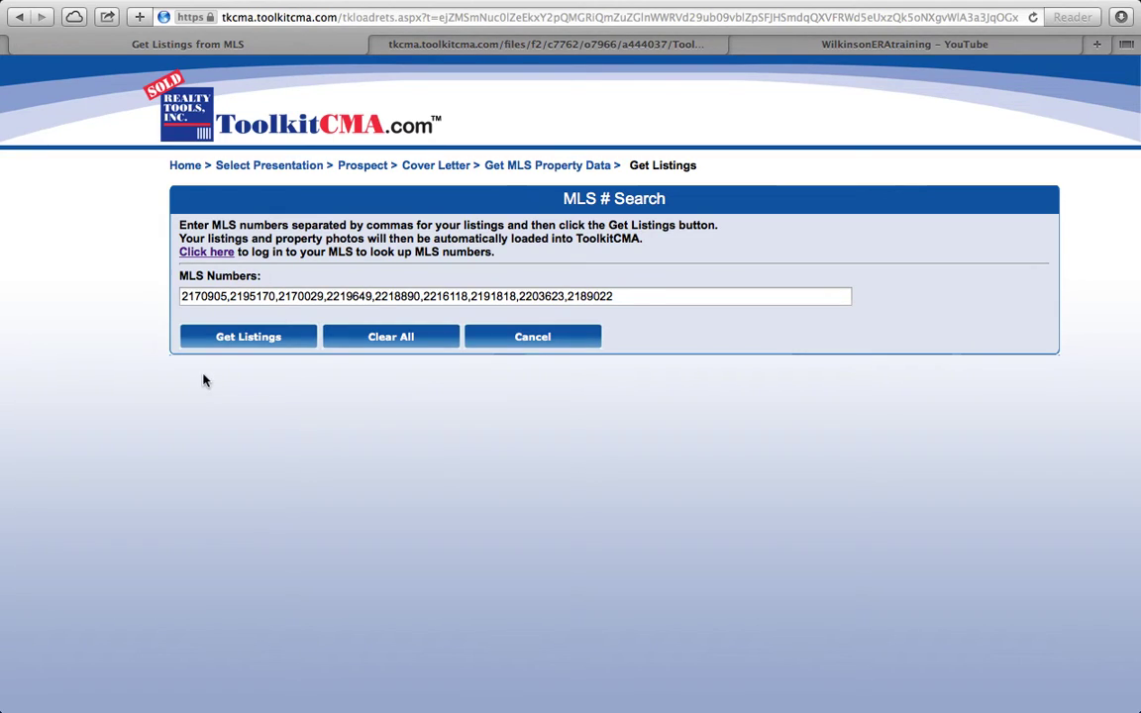
click(225, 339)
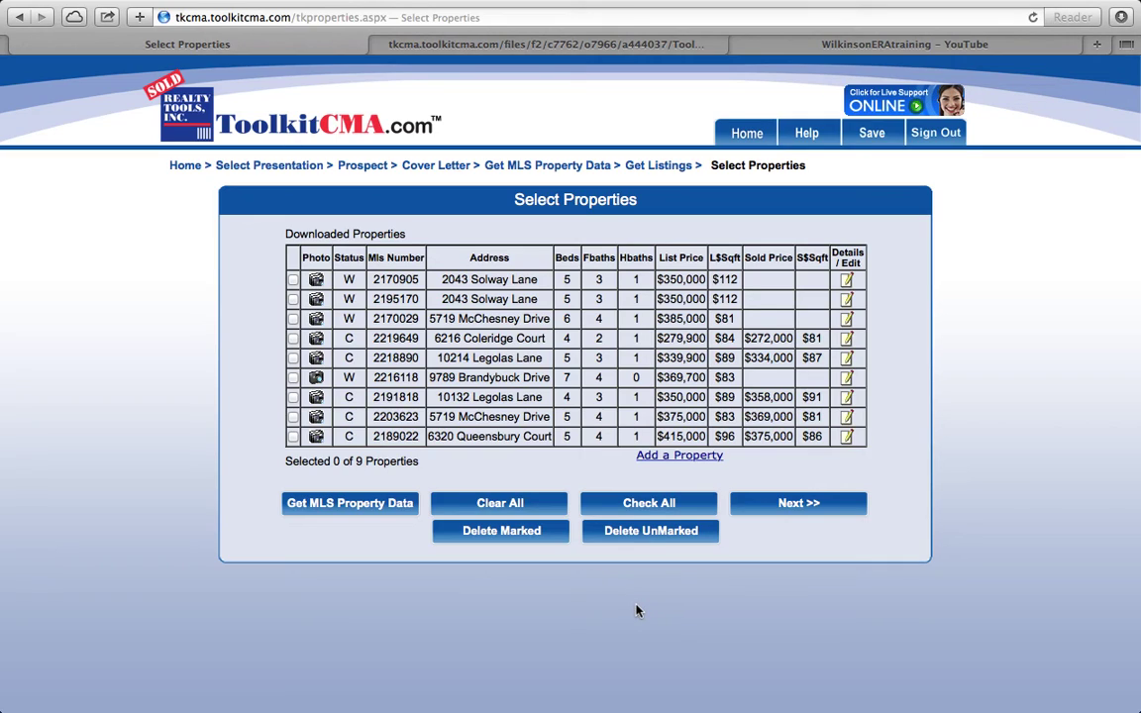
click(650, 504)
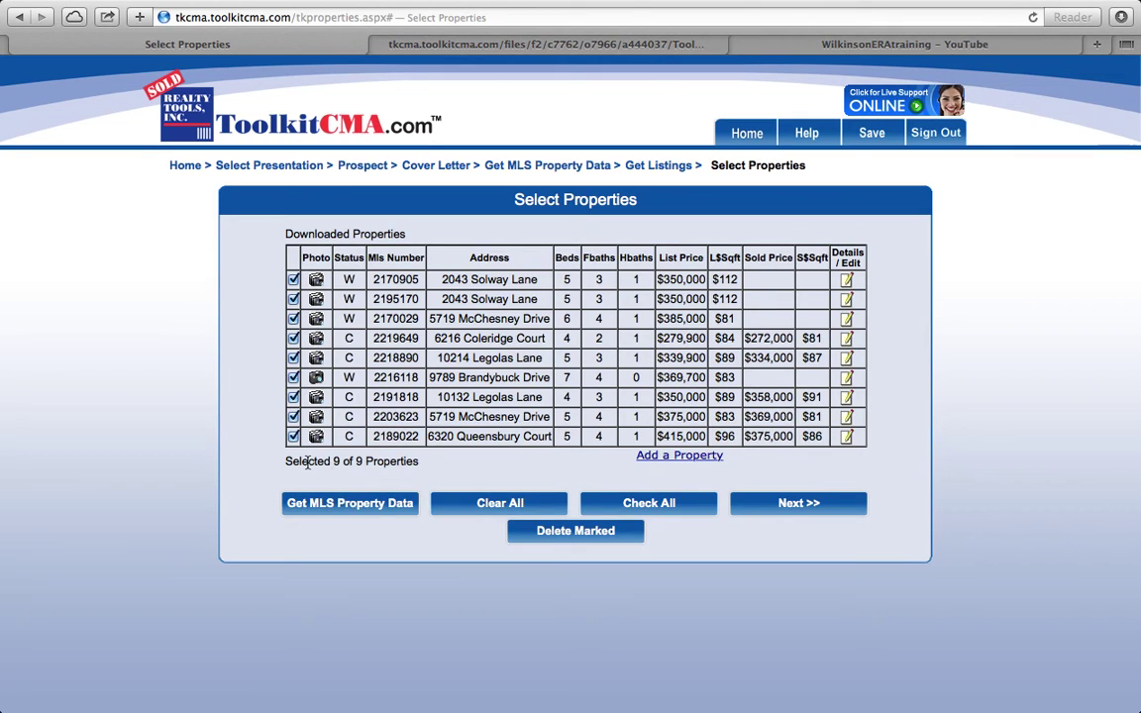
click(293, 279)
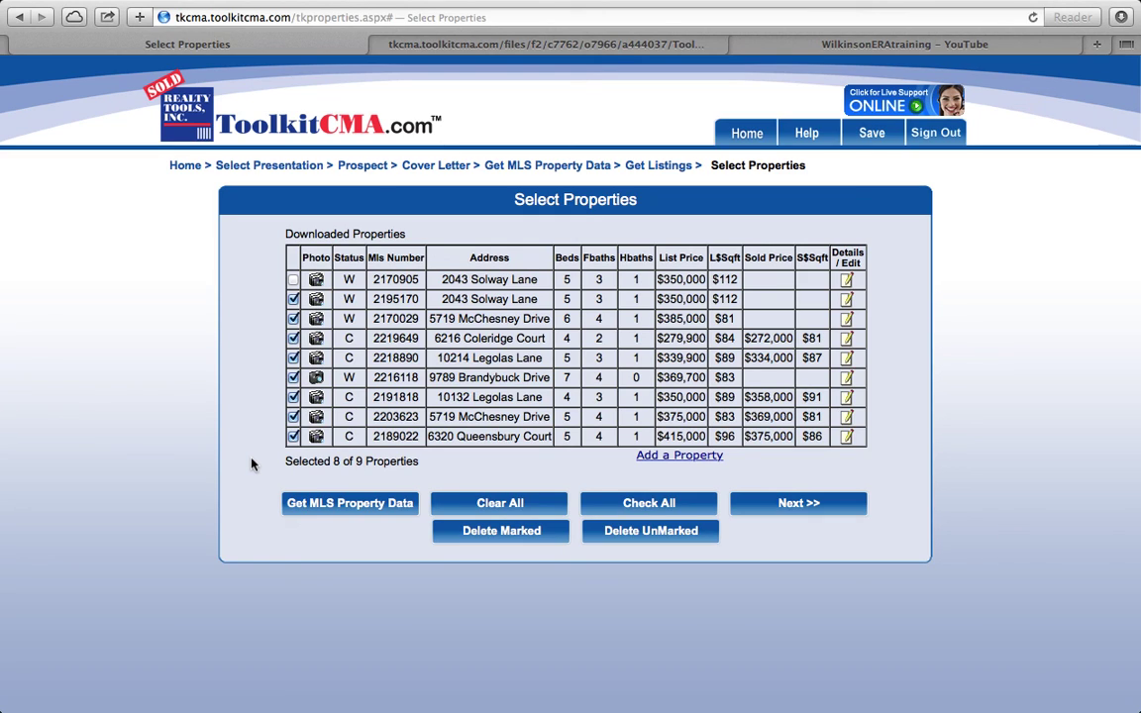
mouse_move(607, 12)
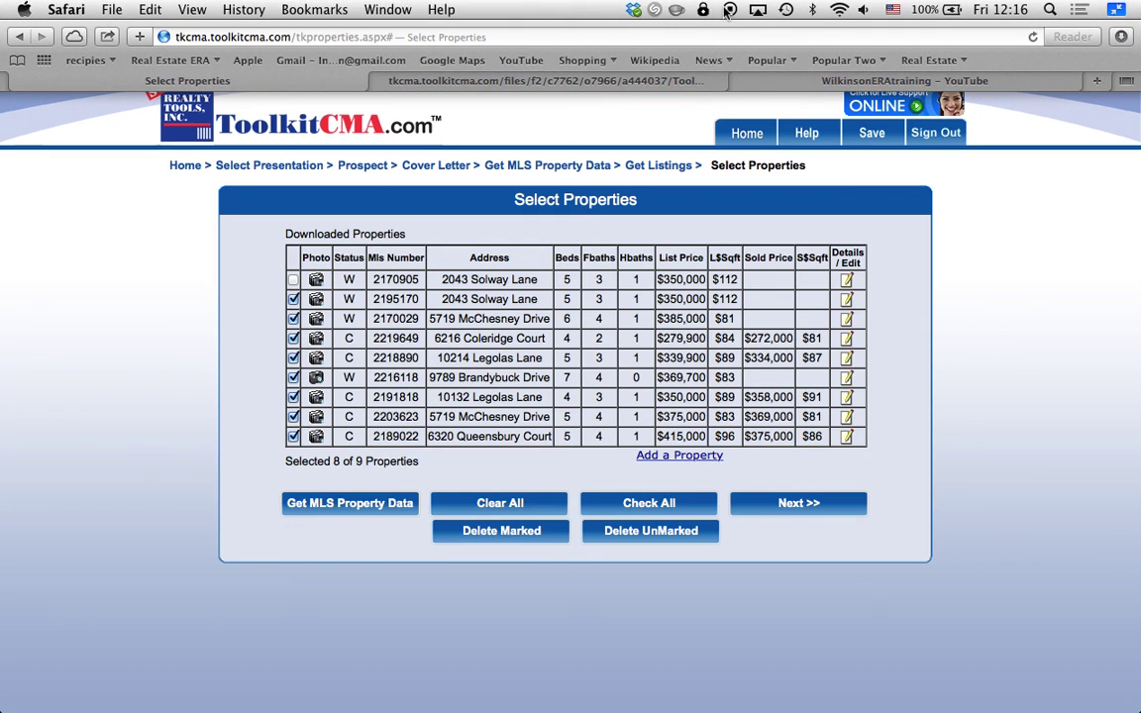